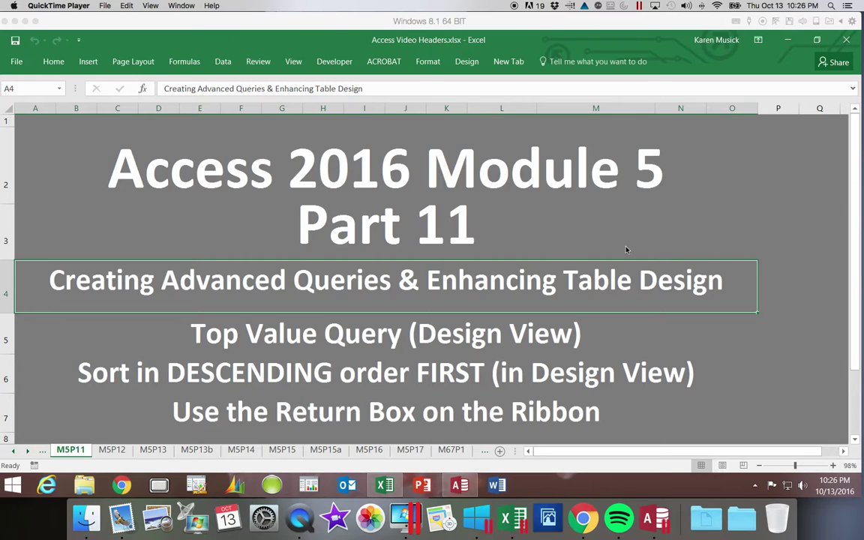
Minimize the Excel title workbook to bring the CareCenter Access database into view
left_click(790, 42)
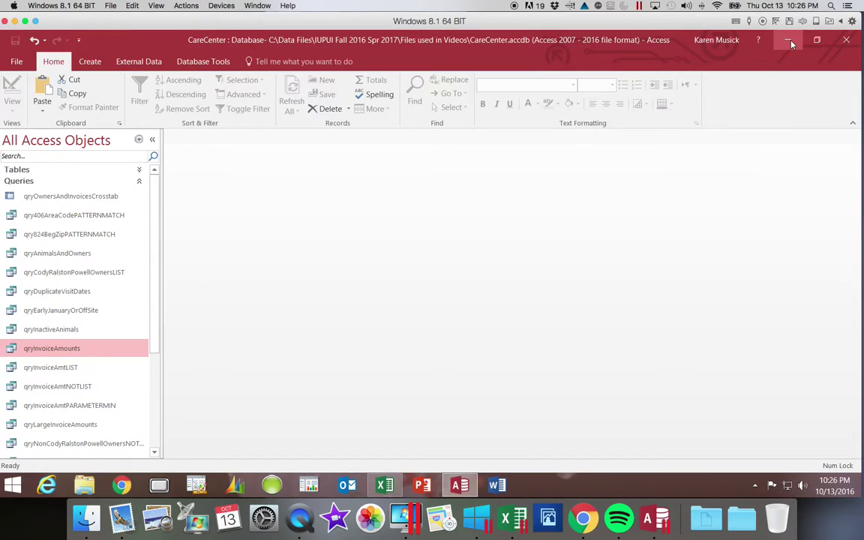
left_click(75, 428)
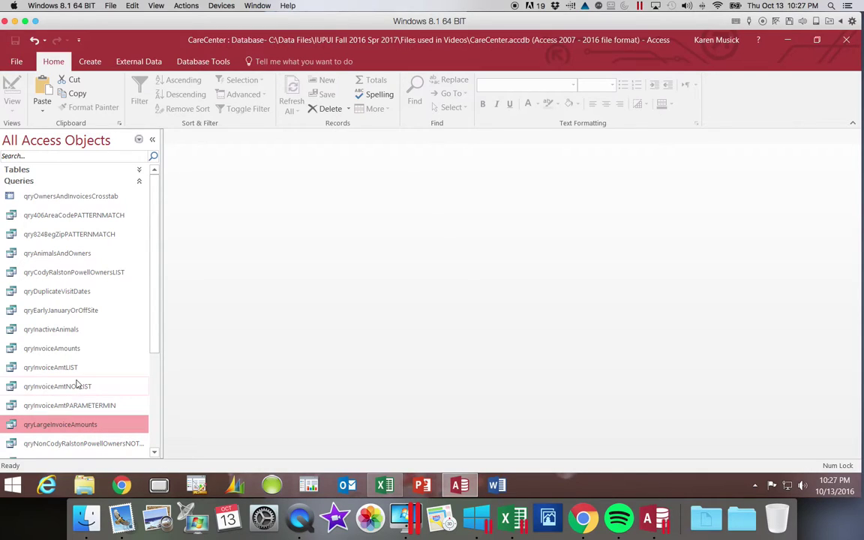
left_click(64, 349)
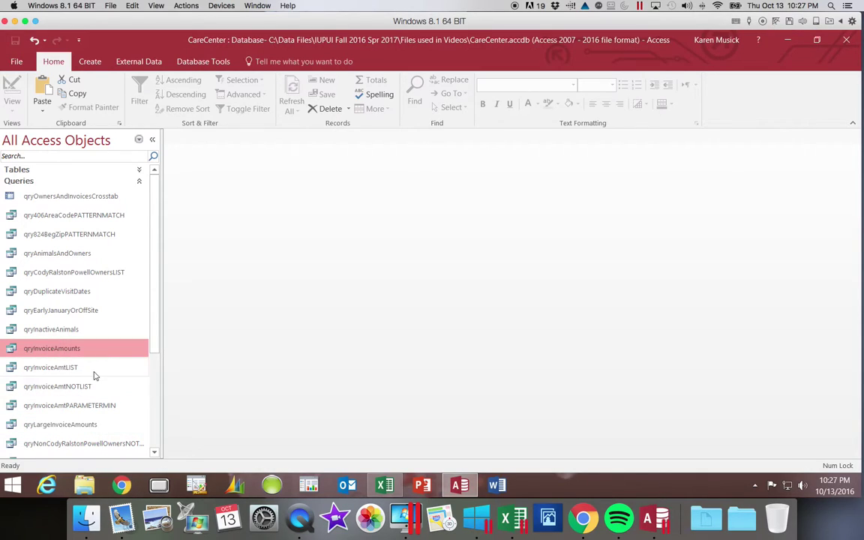
scroll(71, 330, "down", 1)
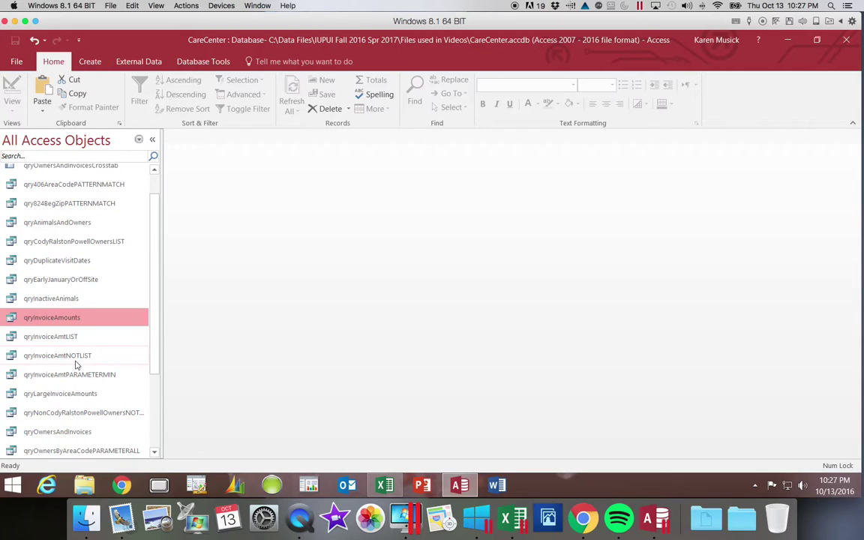
left_click(70, 318)
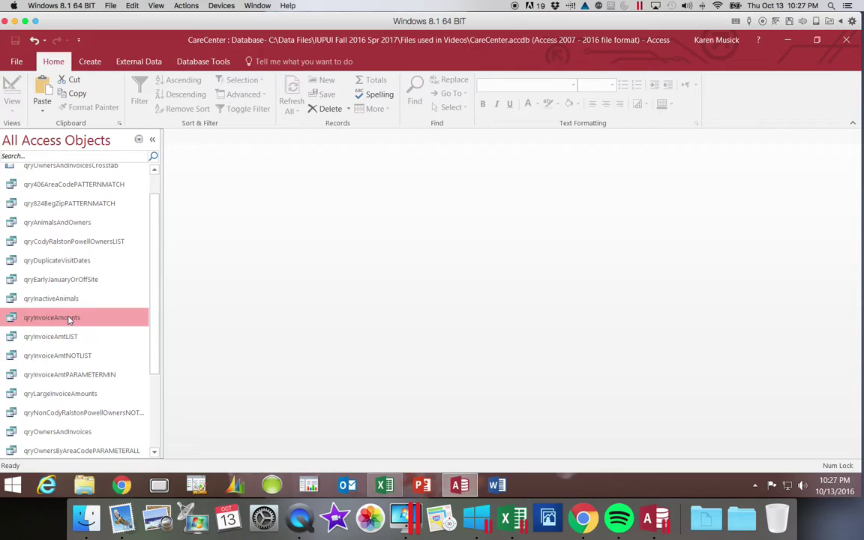
double_click(69, 318)
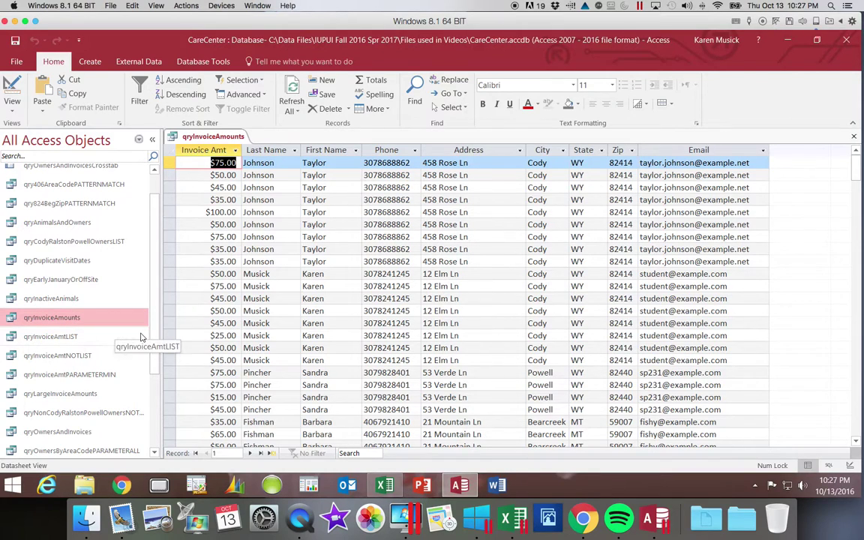
key("ctrl+super+f")
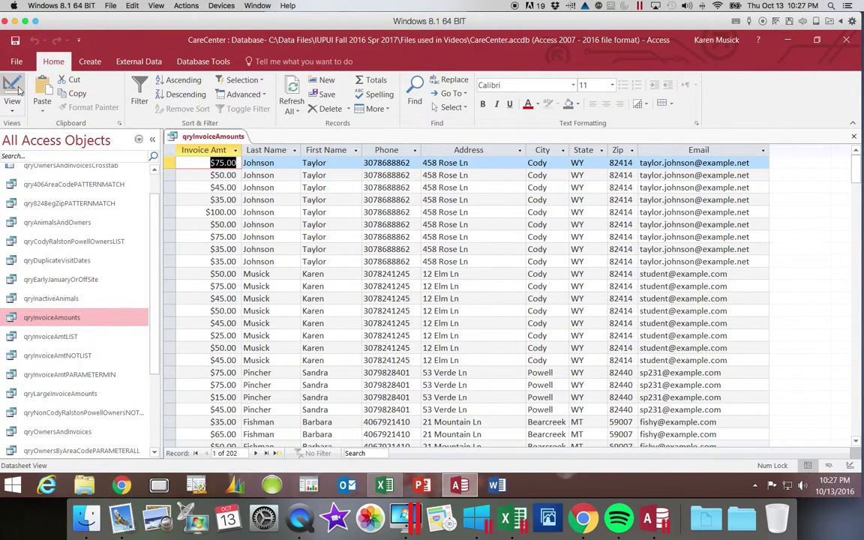
left_click(13, 108)
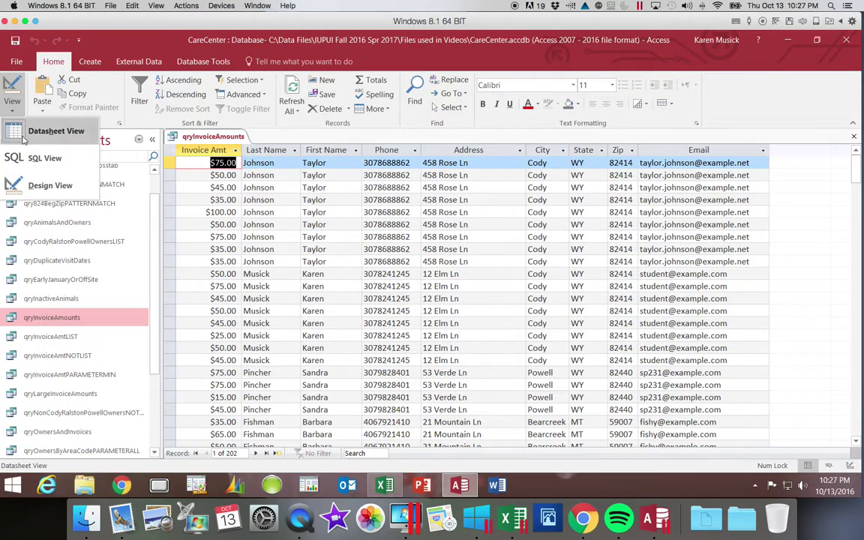
left_click(33, 185)
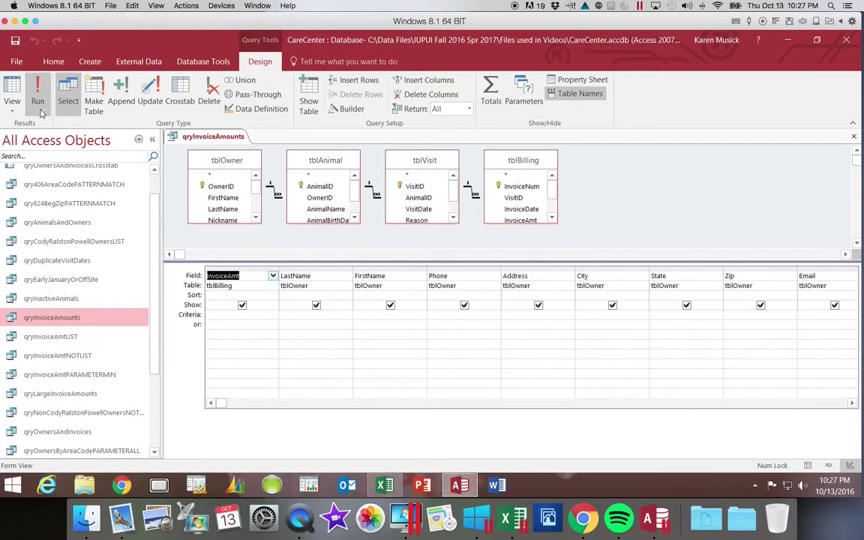
left_click(38, 101)
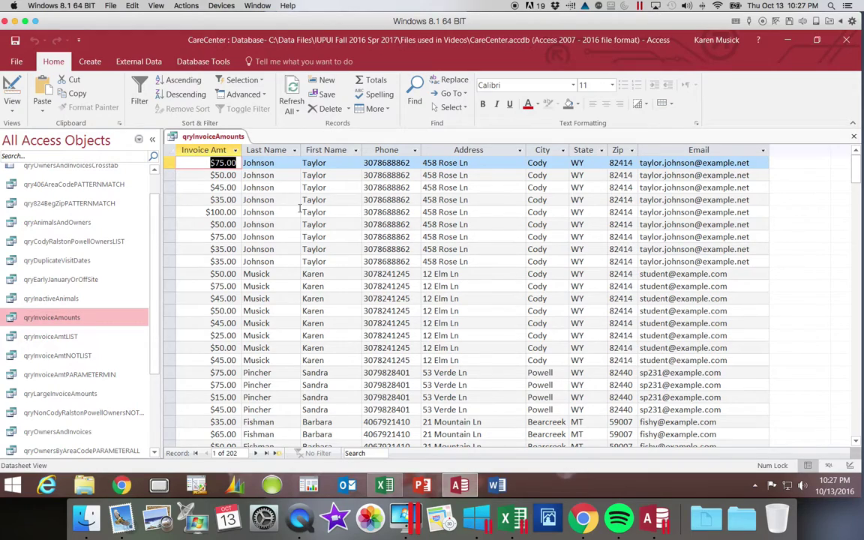
left_click(852, 136)
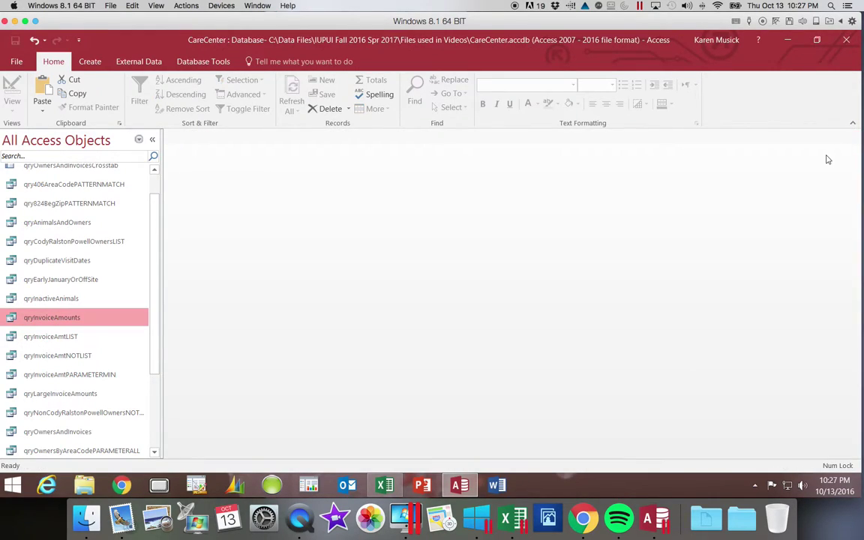
Copy qryInvoiceAmounts and paste it as qryInvoiceAmountsTop25
right_click(41, 322)
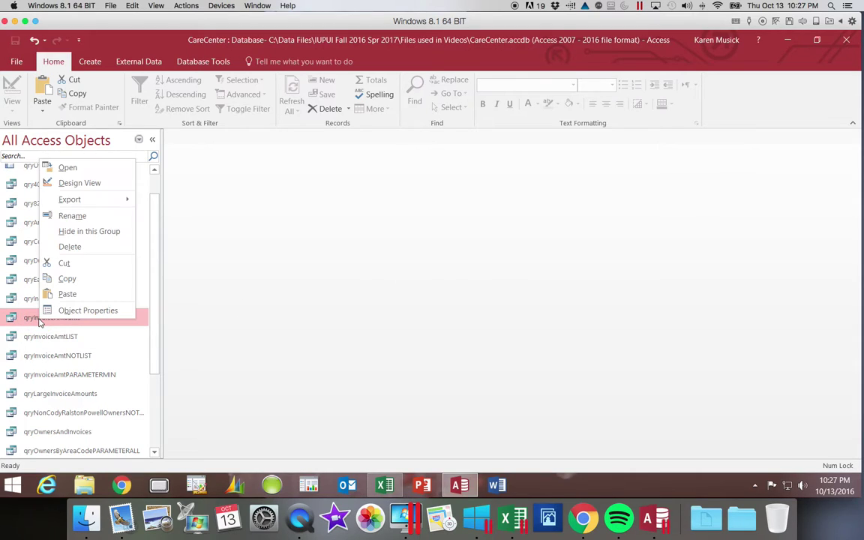
left_click(57, 279)
left_click_drag(152, 245, 89, 456)
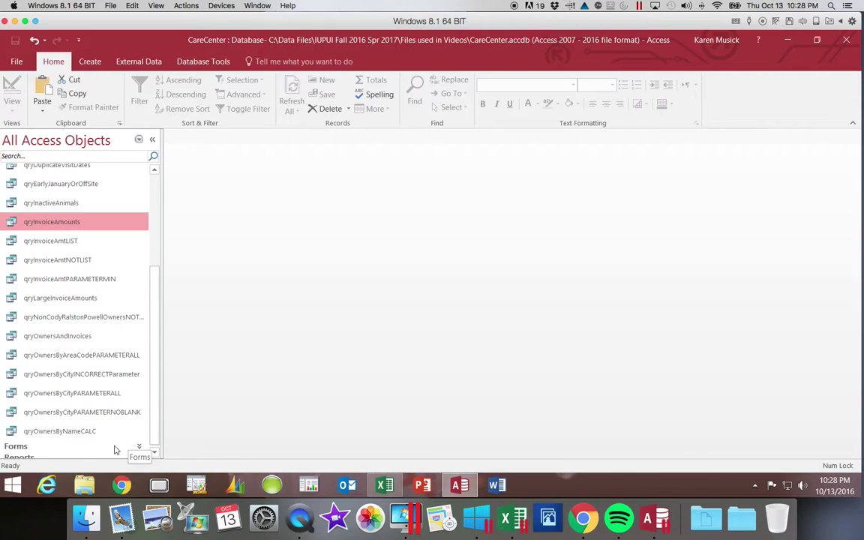
right_click(116, 450)
left_click(132, 400)
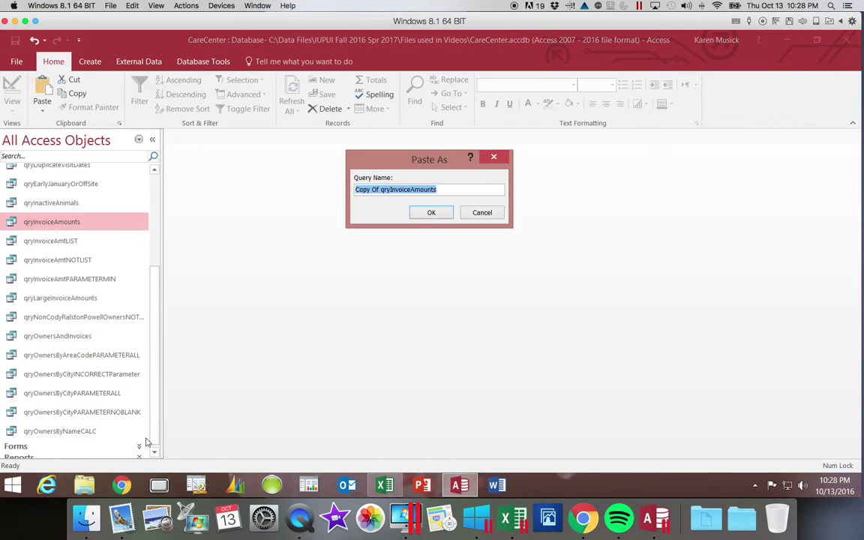
left_click(382, 189)
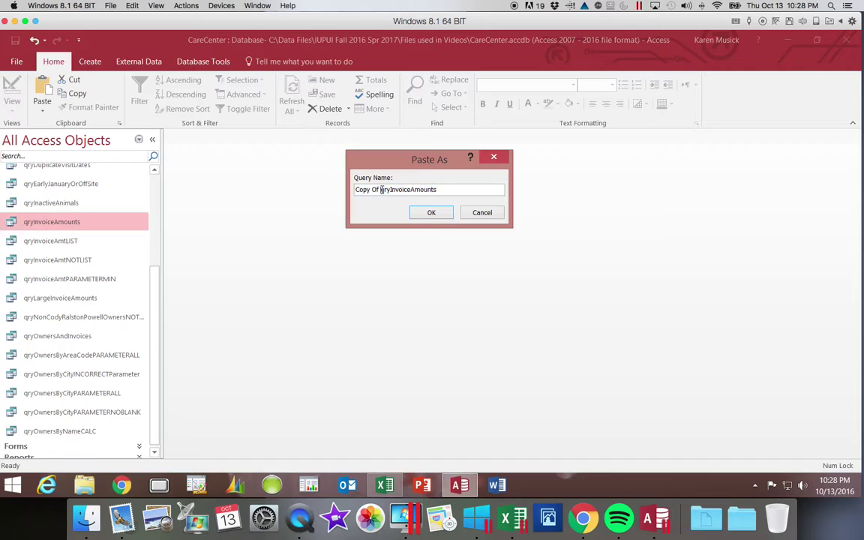
left_click_drag(382, 189, 345, 195)
key("Delete")
left_click_drag(365, 187, 431, 195)
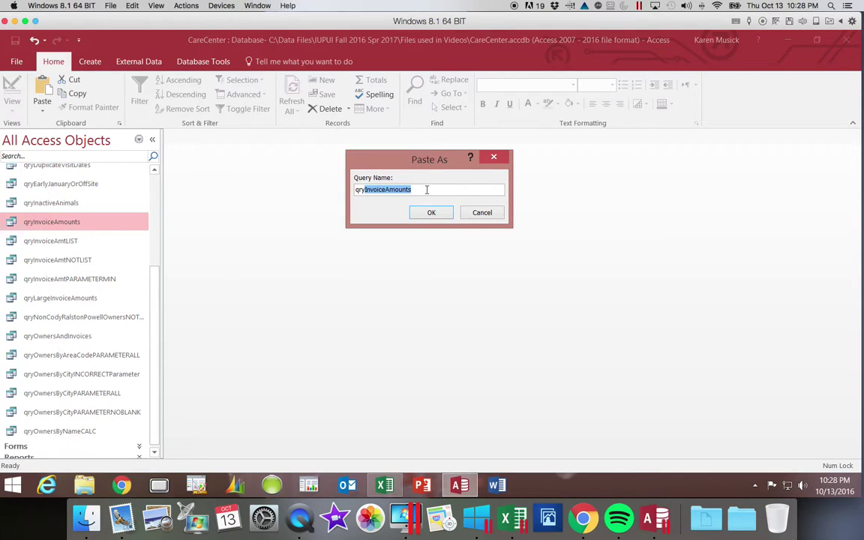
left_click(427, 190)
type("Top25")
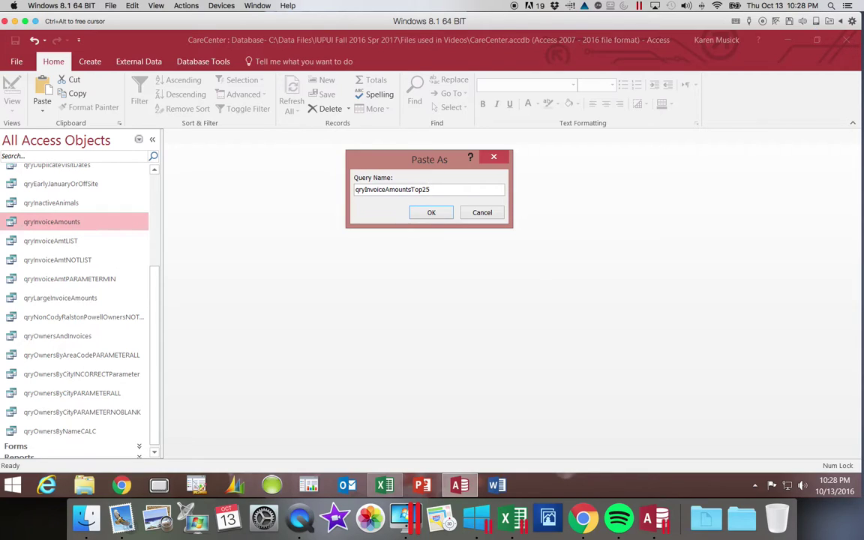
left_click(439, 213)
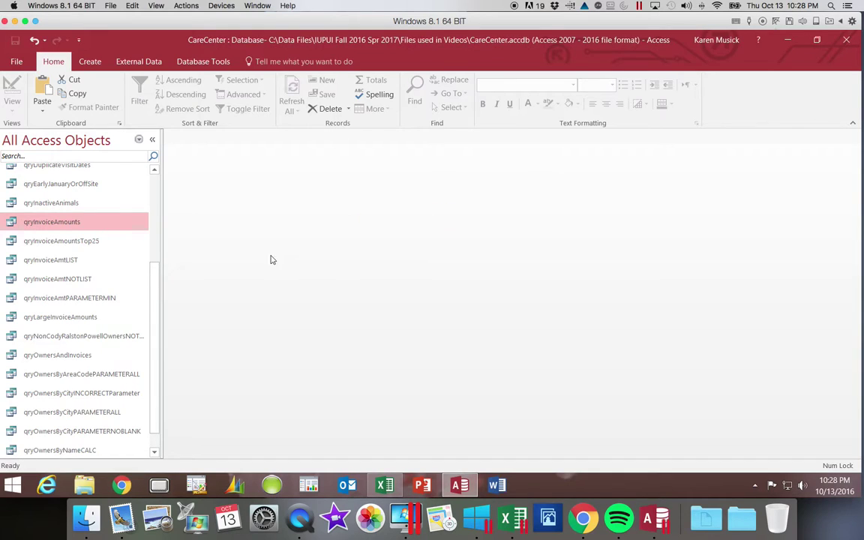
Copy qryInvoiceAmountsTop25 and paste it as qryInvoiceAmountsTop25%
left_click(93, 241)
right_click(95, 243)
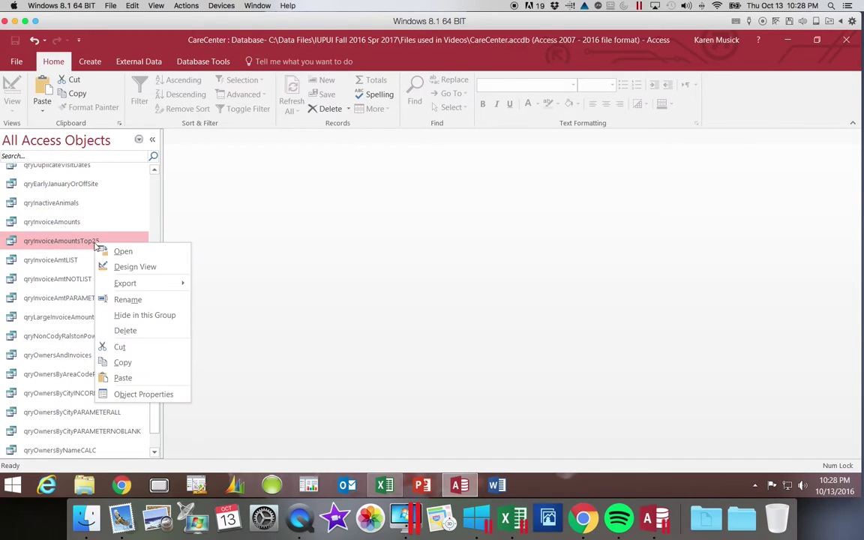
left_click(120, 363)
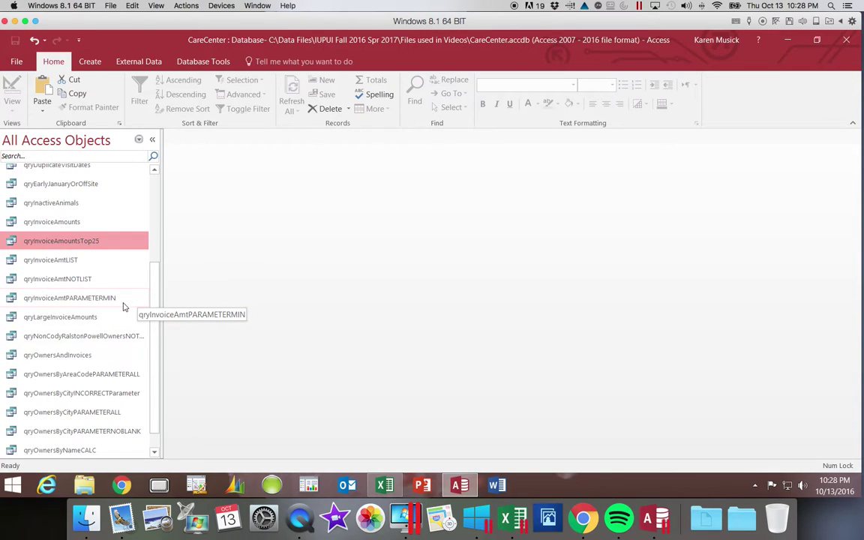
right_click(92, 313)
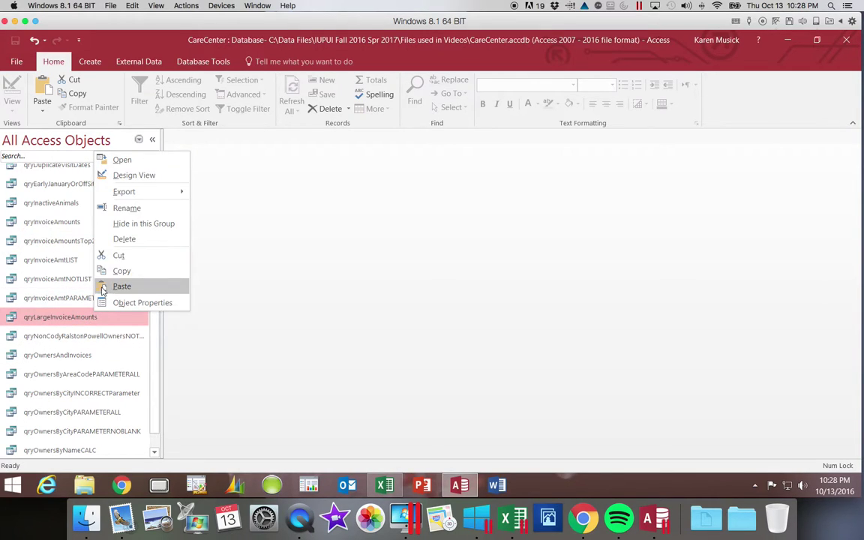
left_click(105, 287)
left_click(381, 189)
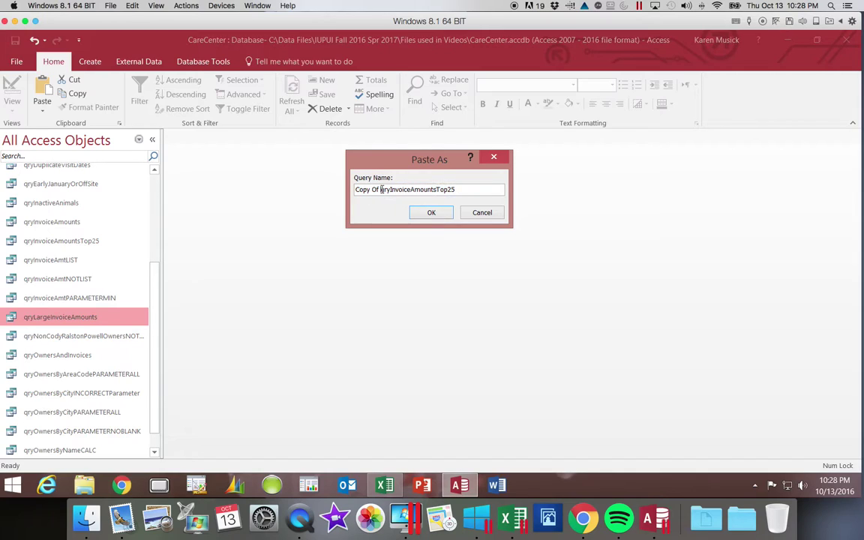
left_click_drag(381, 190, 344, 192)
key("BackSpace")
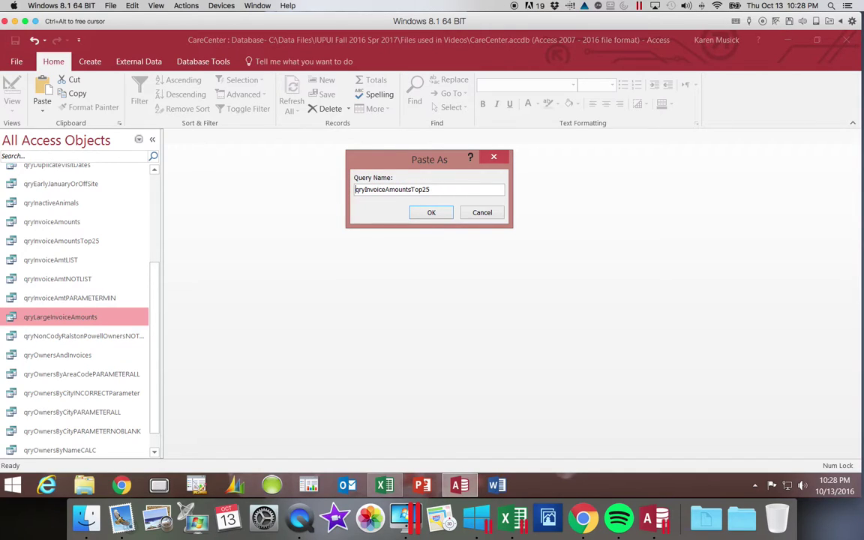
left_click(434, 189)
type("%")
left_click(428, 212)
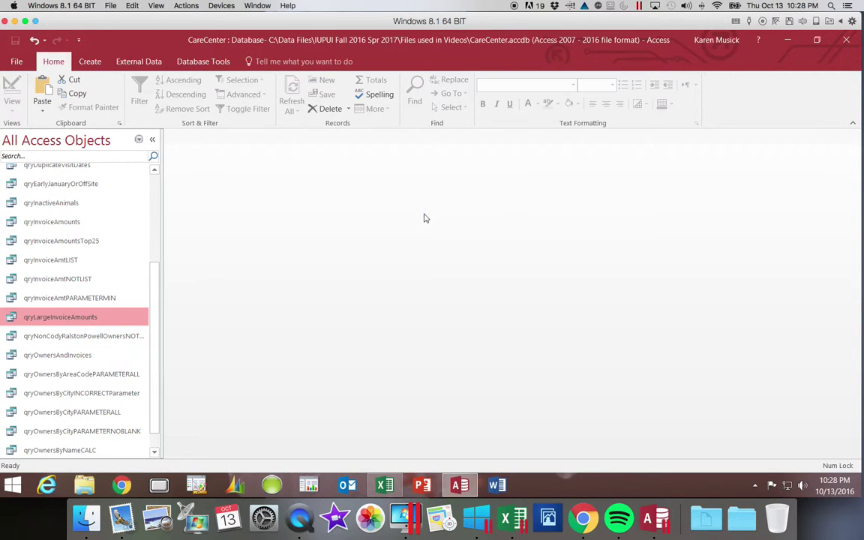
Copy qryInvoiceAmountsTop25 and paste it as qryInvoiceAmountsTop10
right_click(105, 245)
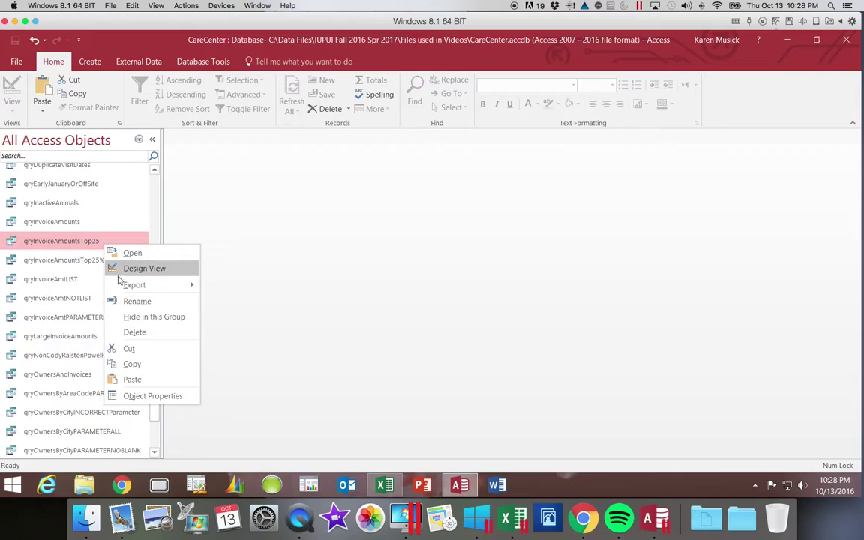
left_click(132, 364)
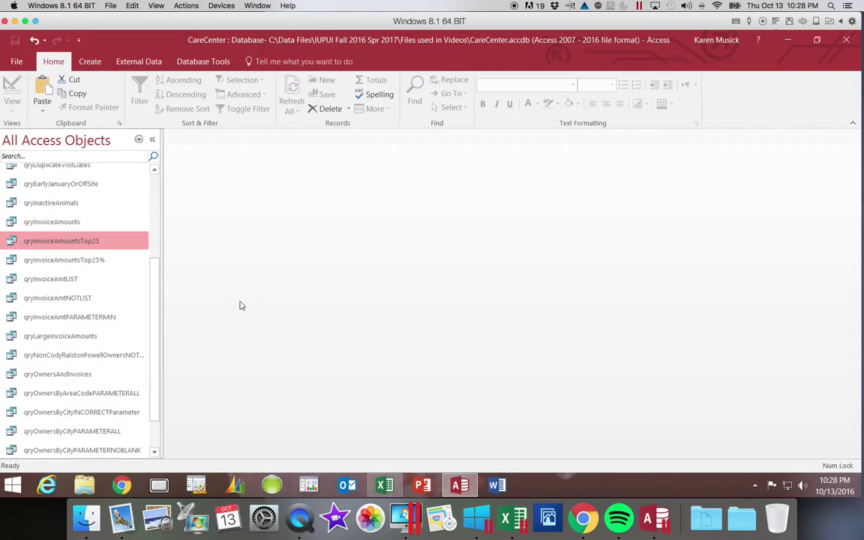
right_click(109, 248)
left_click(124, 384)
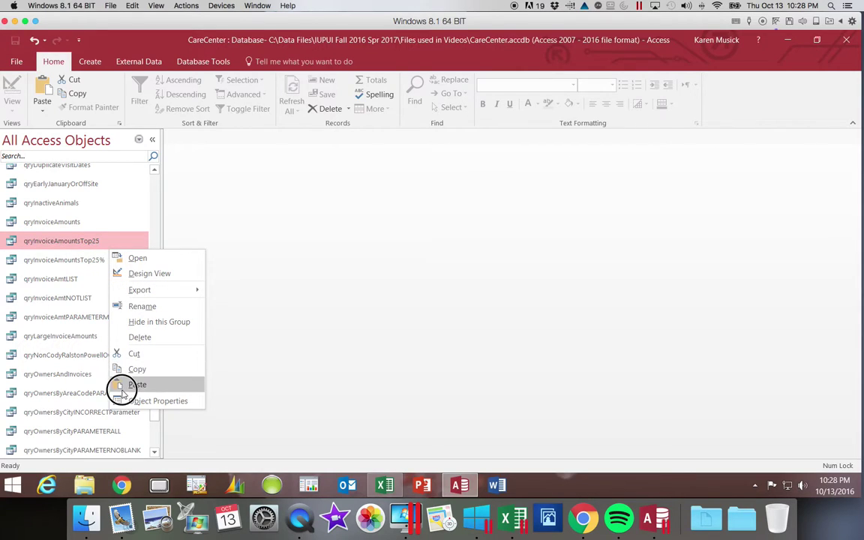
left_click(380, 190)
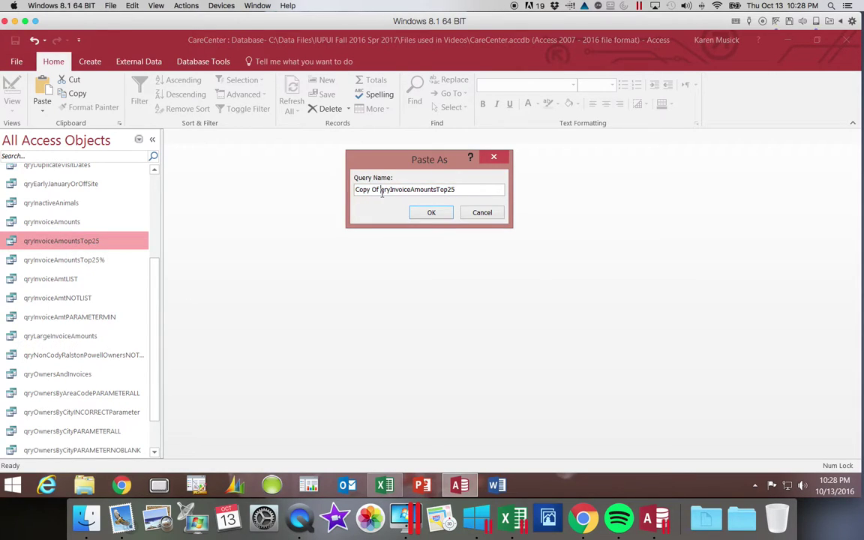
left_click_drag(380, 189, 345, 190)
key("BackSpace")
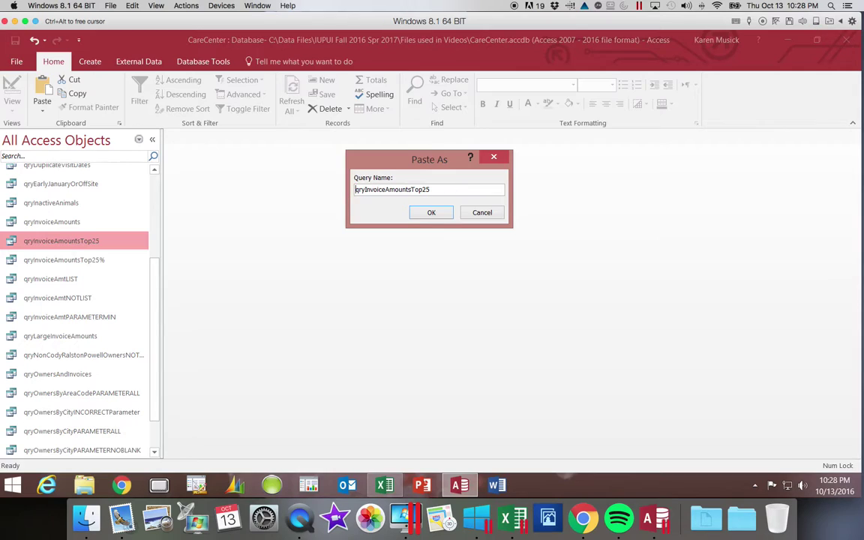
left_click_drag(421, 189, 442, 188)
type("10")
left_click(435, 212)
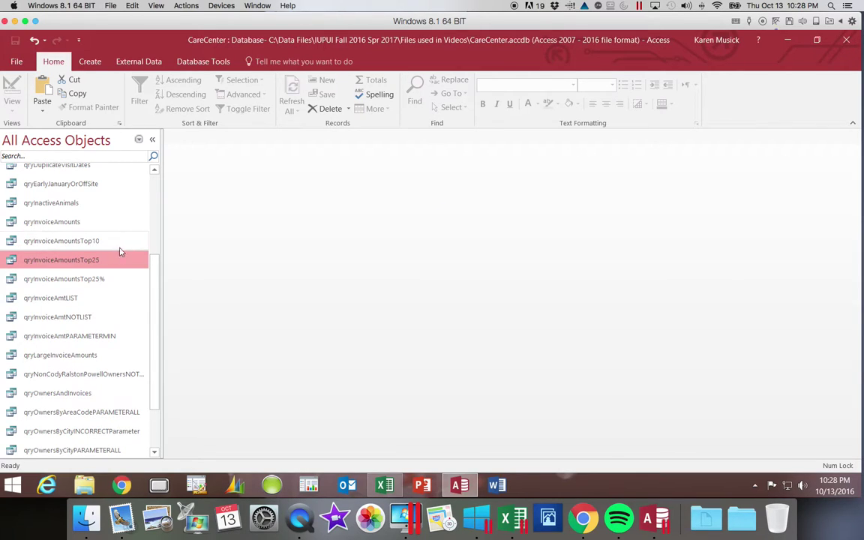
Paste another copy of qryInvoiceAmountsTop25 named qryInvoiceAmountsTop10%
right_click(78, 260)
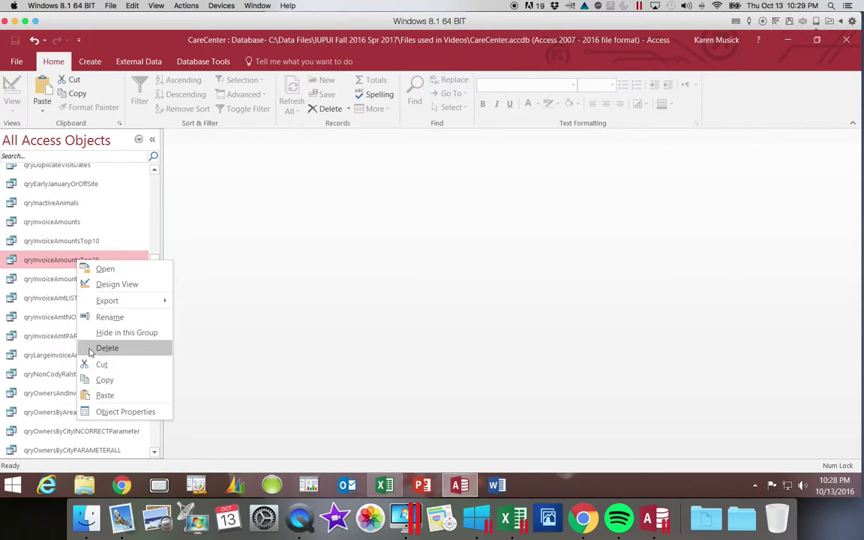
left_click(94, 379)
right_click(100, 267)
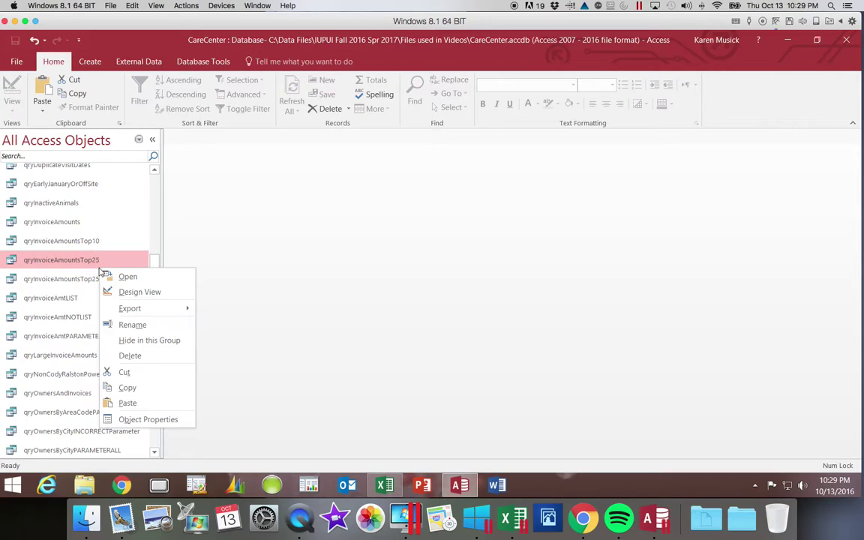
left_click(124, 403)
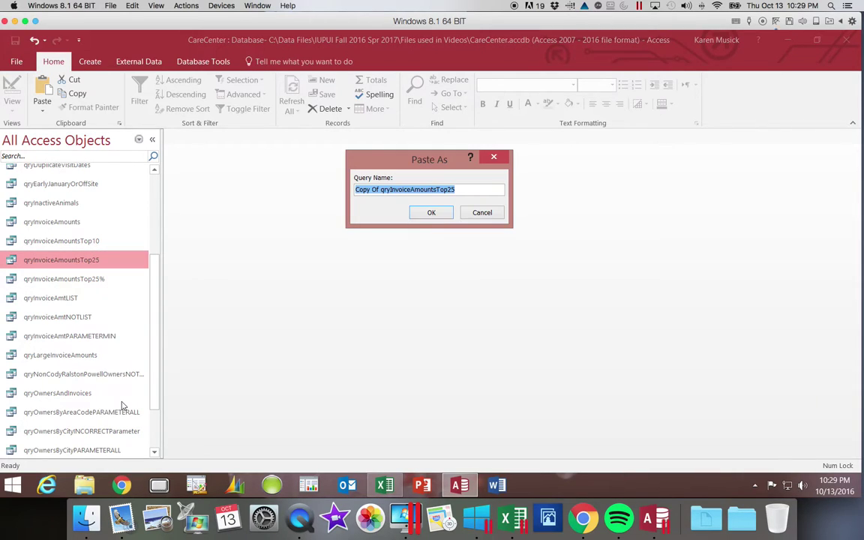
left_click(382, 191)
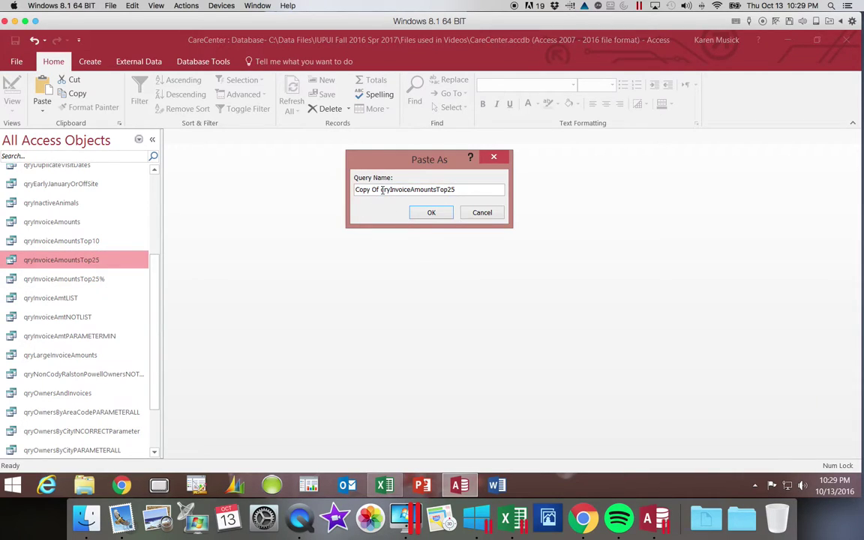
left_click_drag(382, 190, 315, 197)
key("BackSpace")
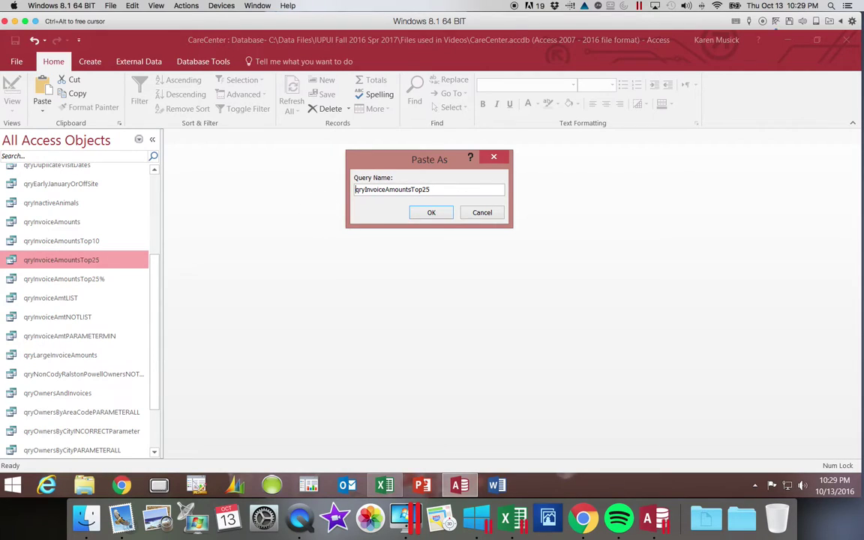
left_click(428, 189)
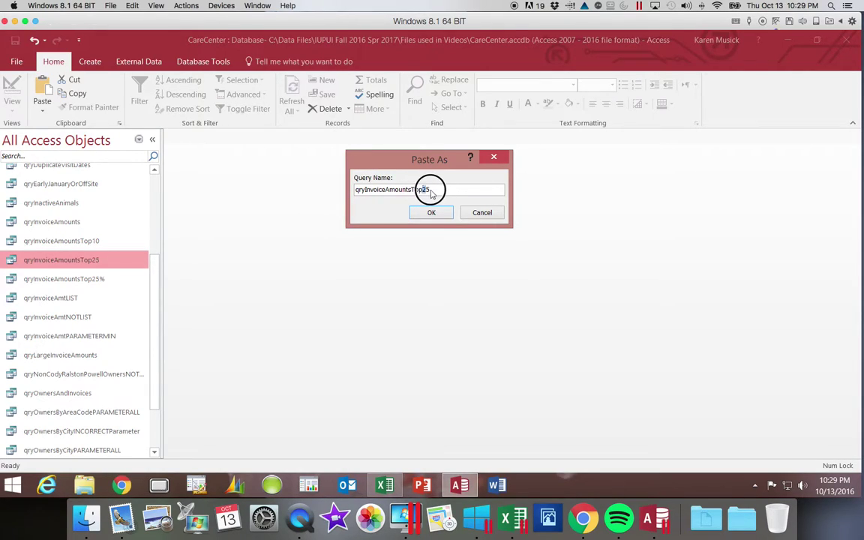
key("BackSpace")
key("BackSpace")
type("10")
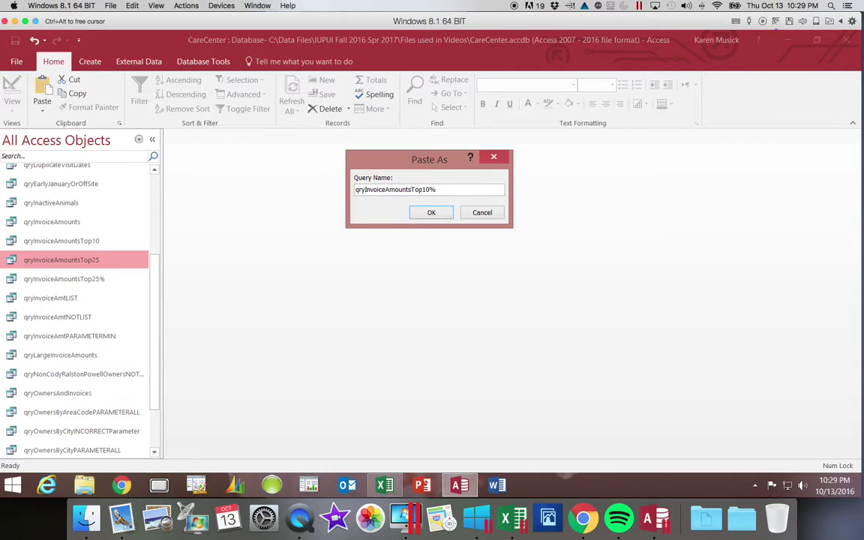
key("Return")
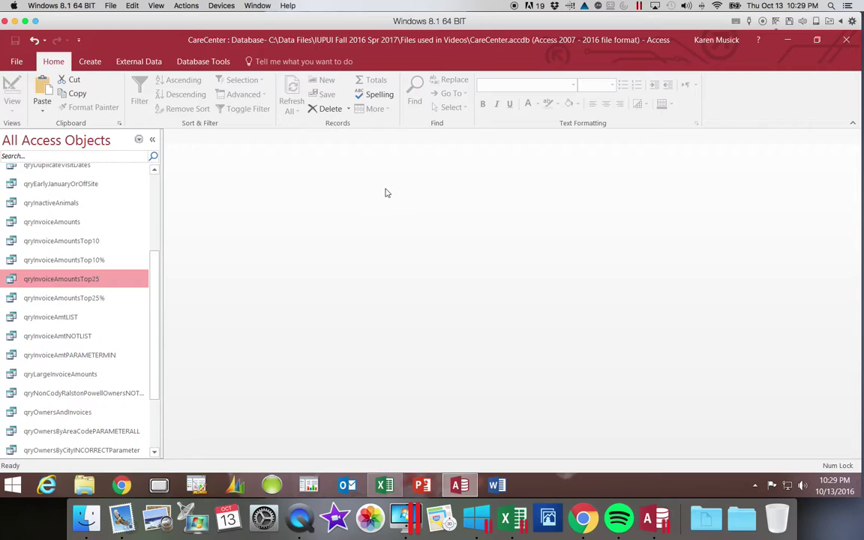
Open qryInvoiceAmountsTop25 in Design view, sort InvoiceAmt descending, and run it
double_click(118, 282)
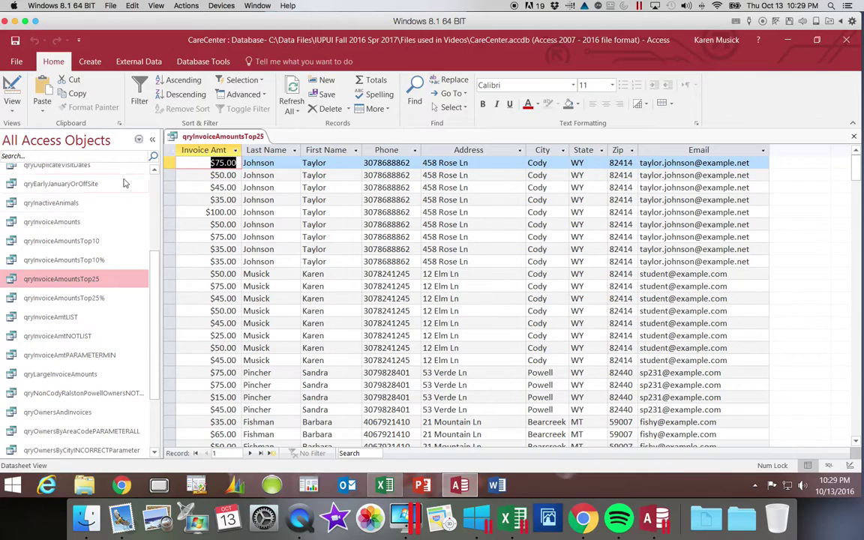
left_click(12, 106)
left_click(23, 184)
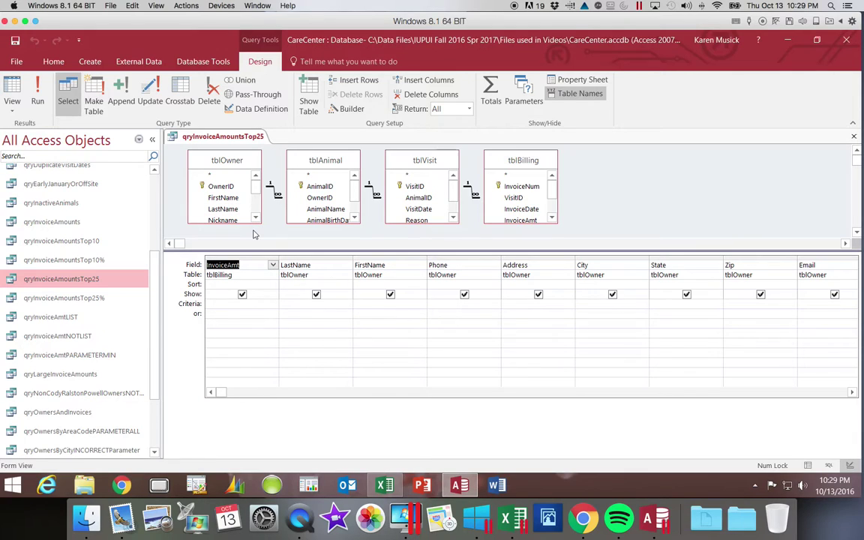
left_click(260, 284)
left_click(274, 285)
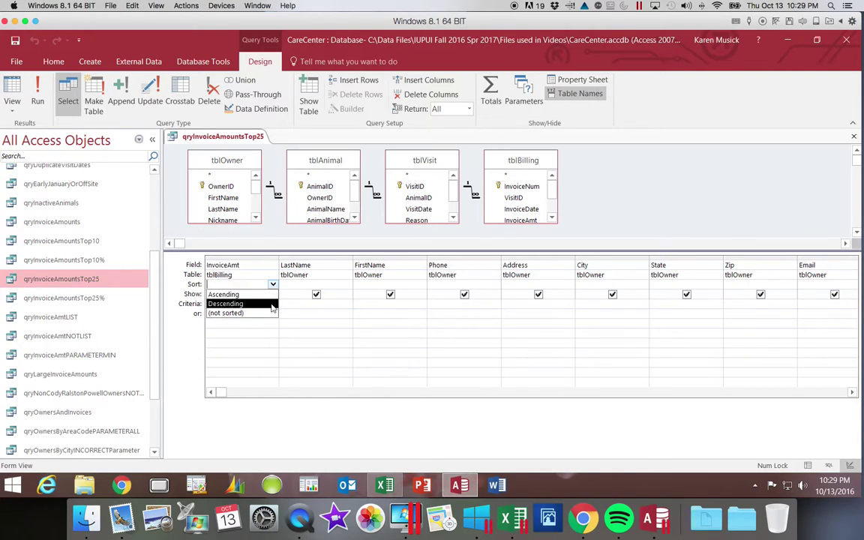
left_click(247, 303)
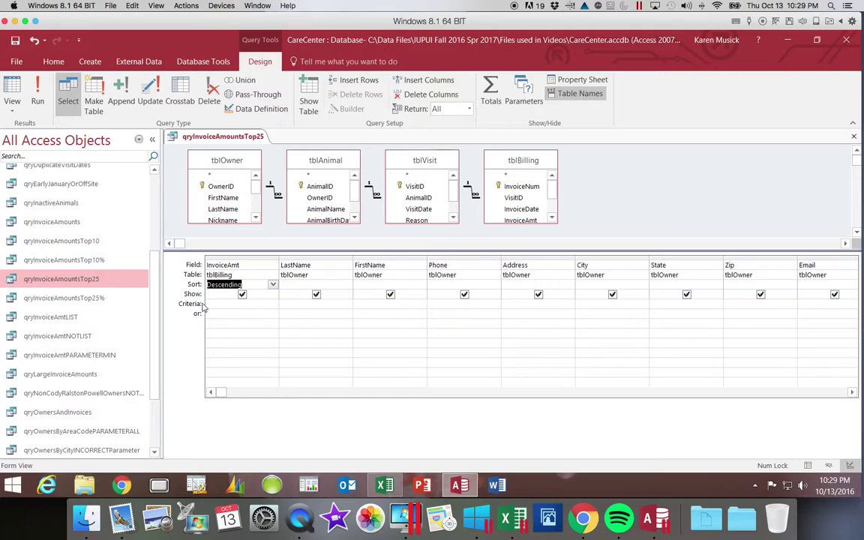
left_click(235, 304)
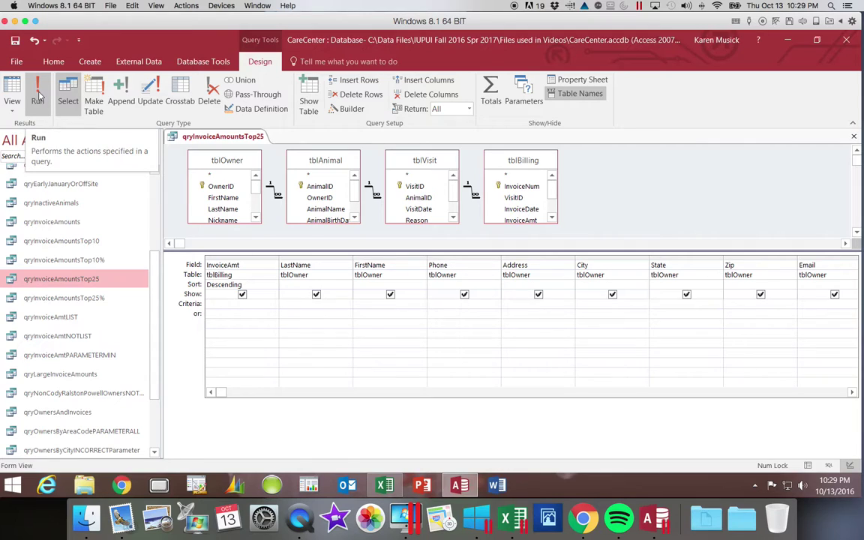
left_click(39, 96)
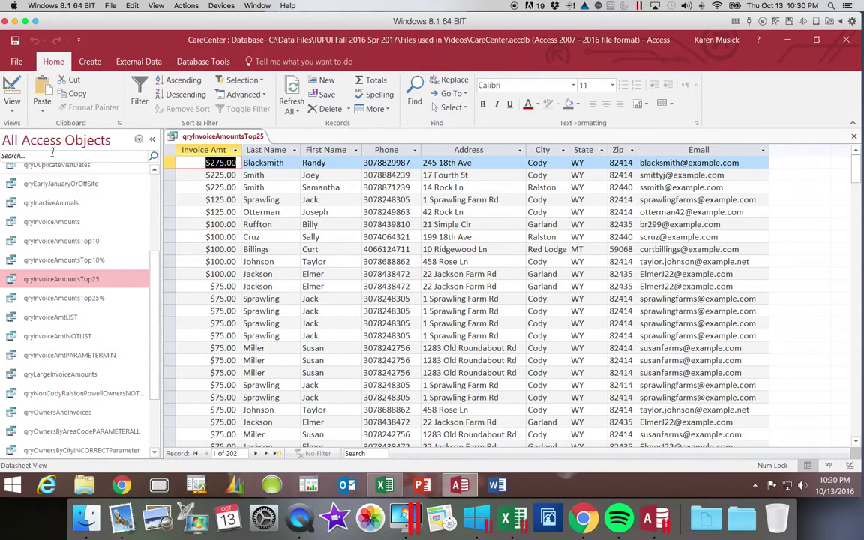
Back in Design view, set the query's Return value to 25
left_click(10, 112)
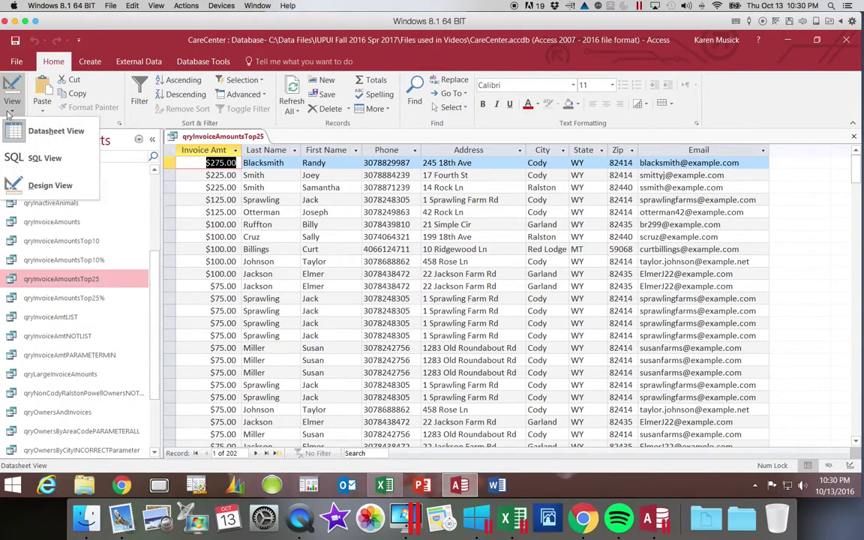
left_click(30, 184)
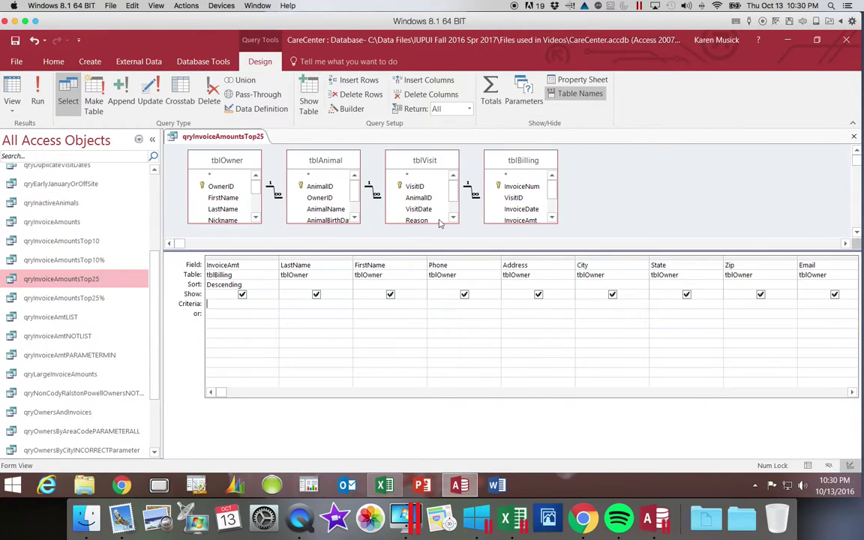
left_click(210, 304)
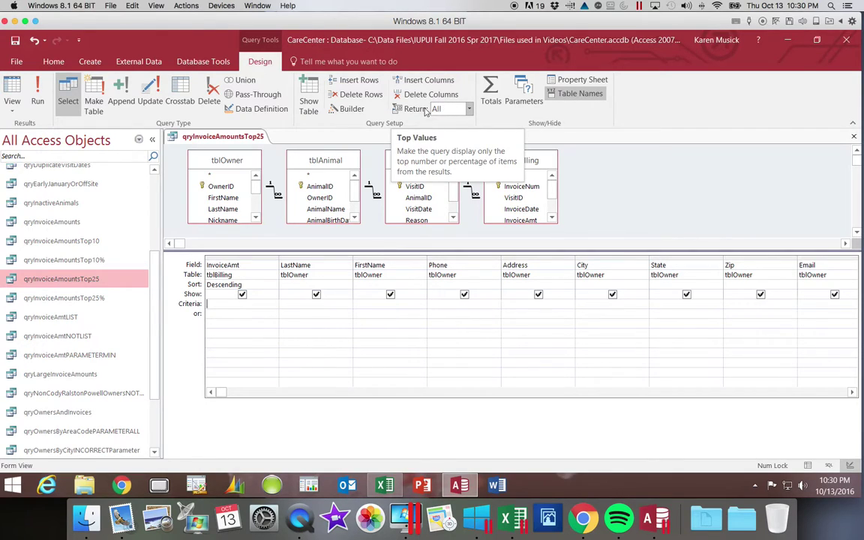
left_click(468, 109)
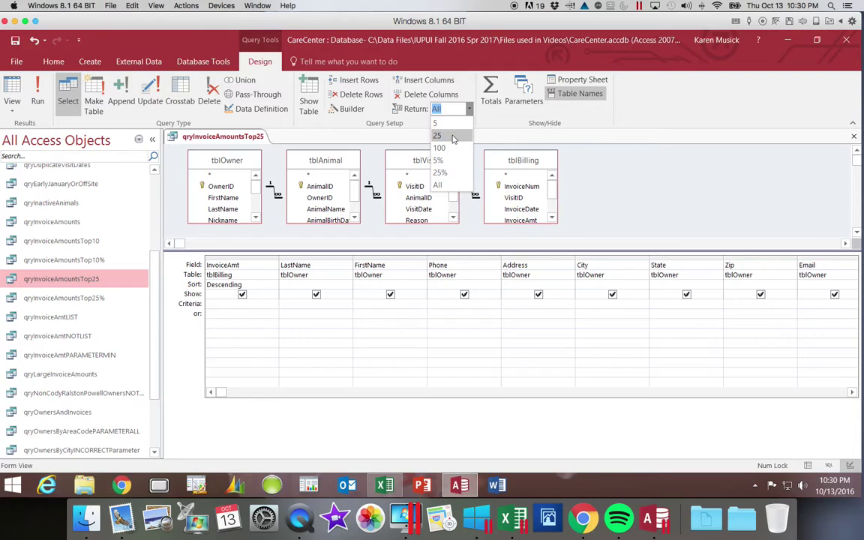
left_click(453, 138)
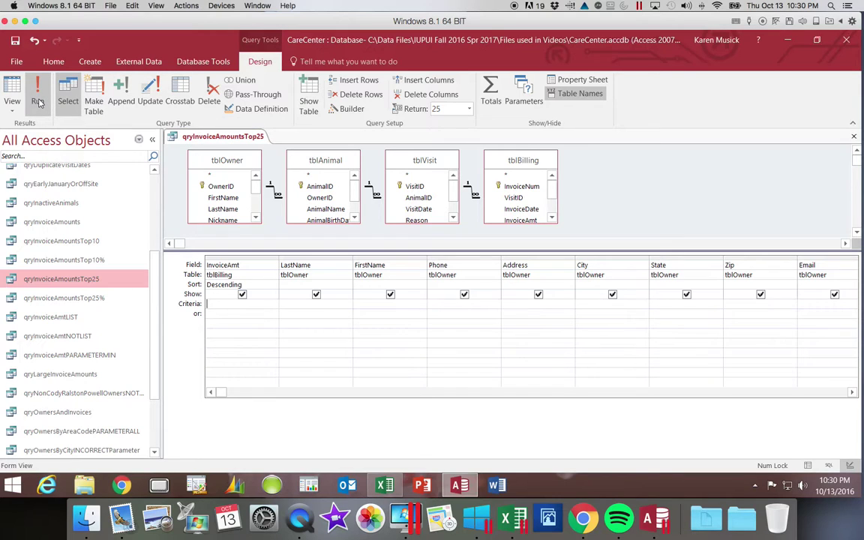
Run the Top 25 query to view its 75 records, then save and close it
left_click(38, 101)
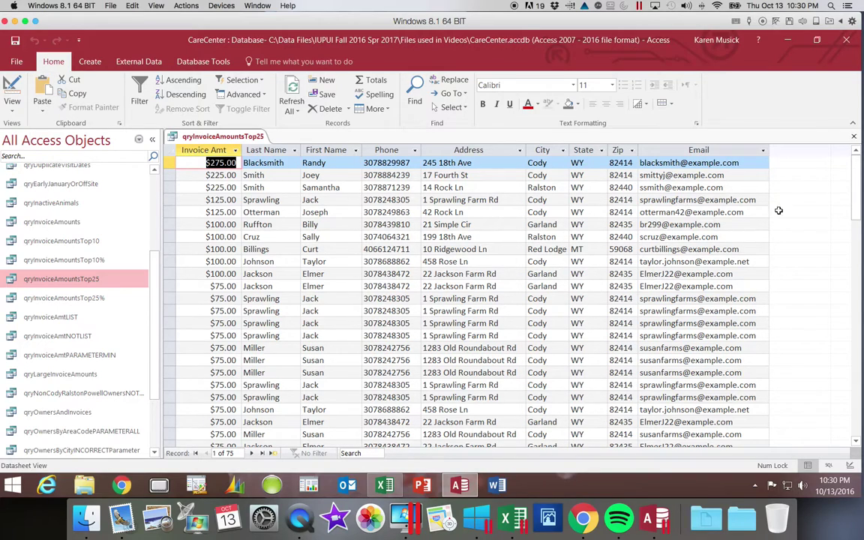
mouse_move(855, 216)
left_mouse_down()
mouse_move(856, 385)
mouse_move(859, 212)
left_mouse_up()
left_click(15, 40)
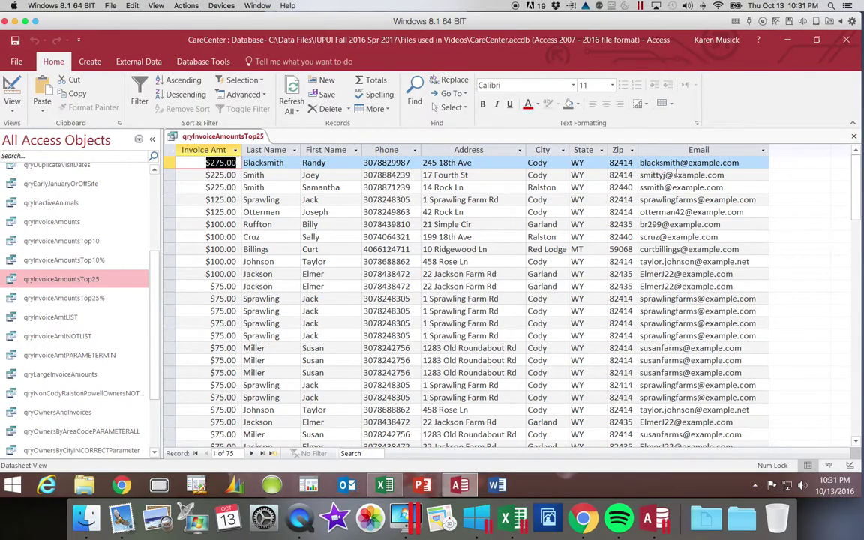
left_click(852, 138)
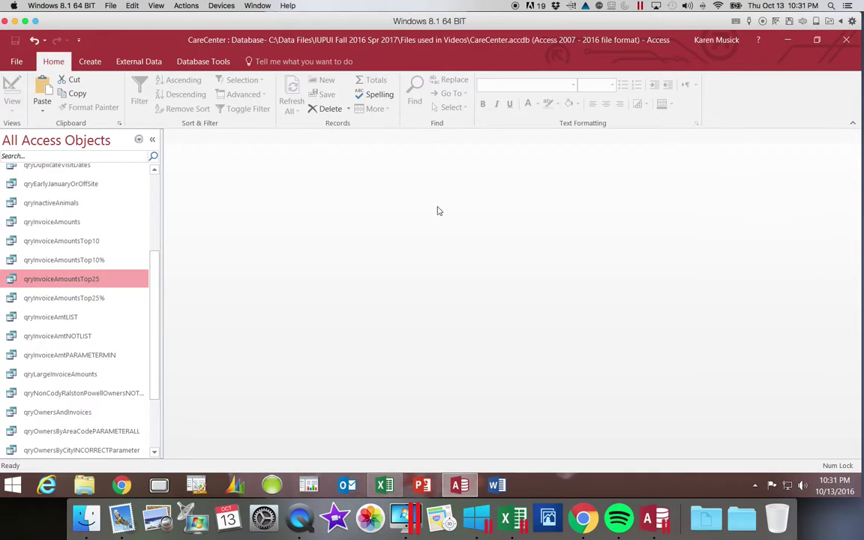
Open qryInvoiceAmountsTop25% in Design view and sort InvoiceAmt descending
double_click(82, 299)
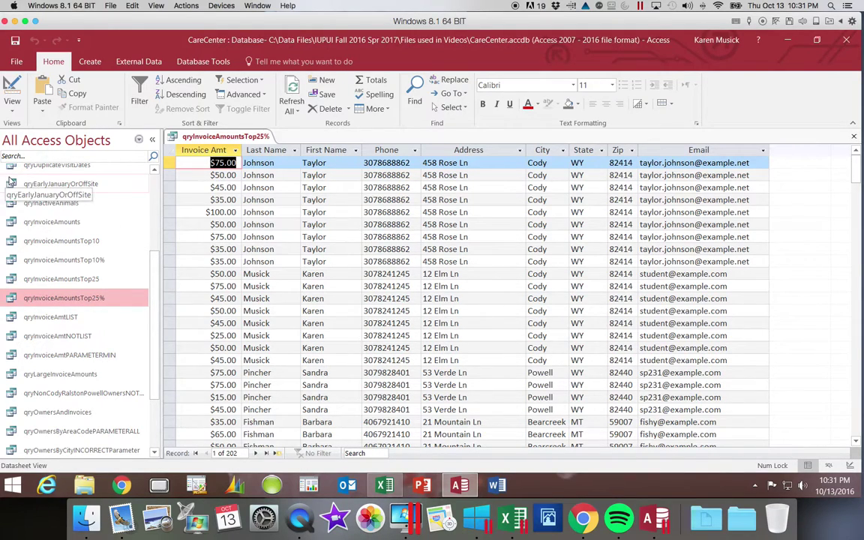
left_click(13, 108)
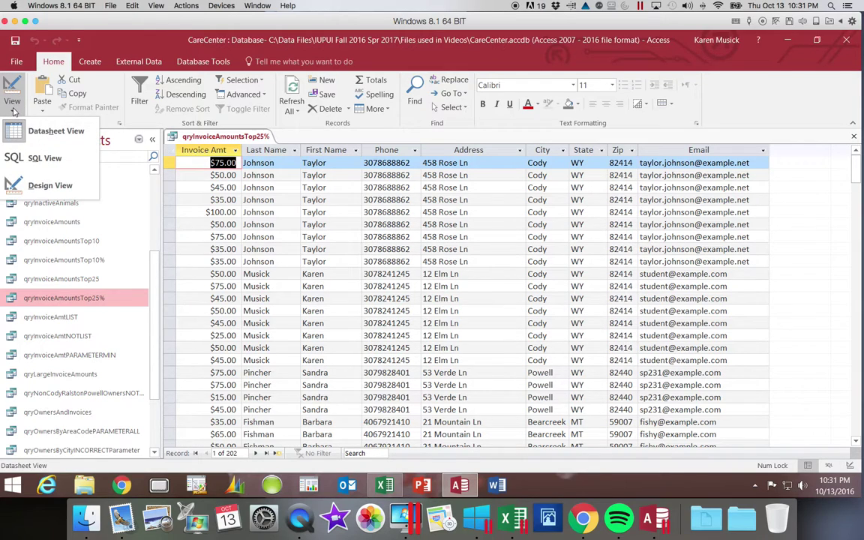
left_click(50, 186)
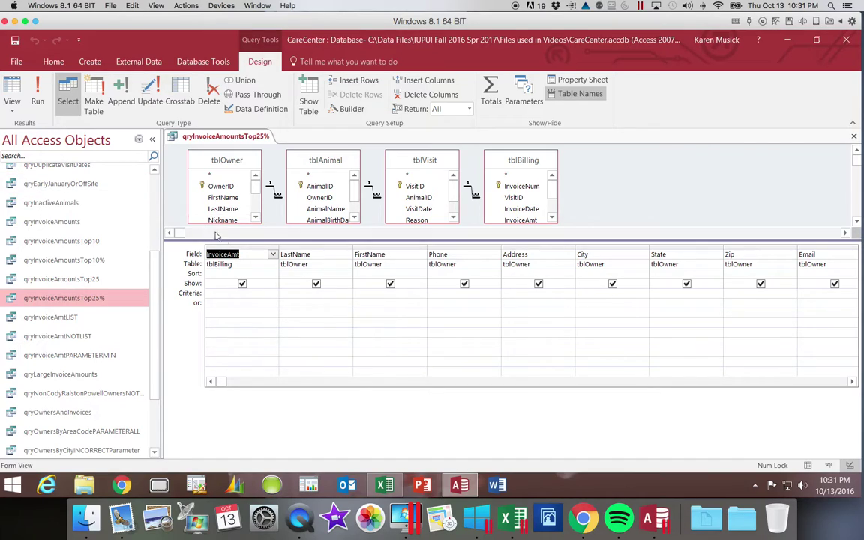
left_click(249, 274)
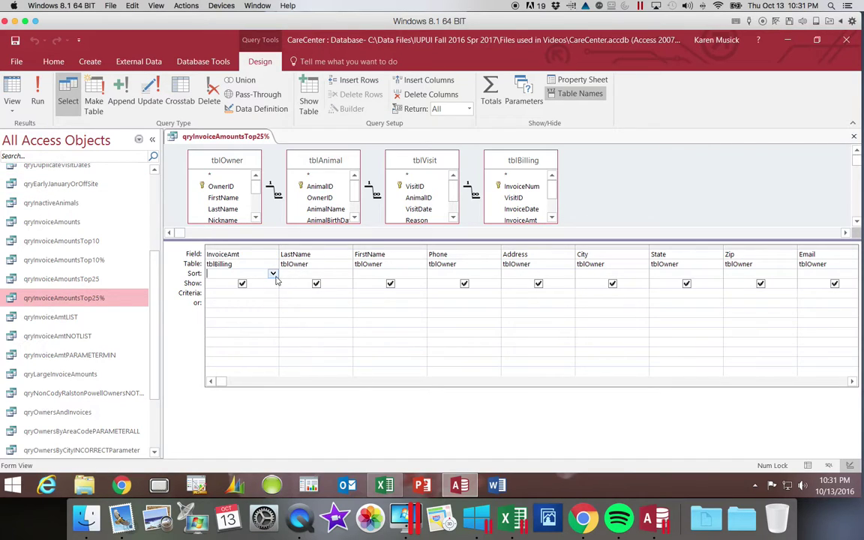
left_click(273, 273)
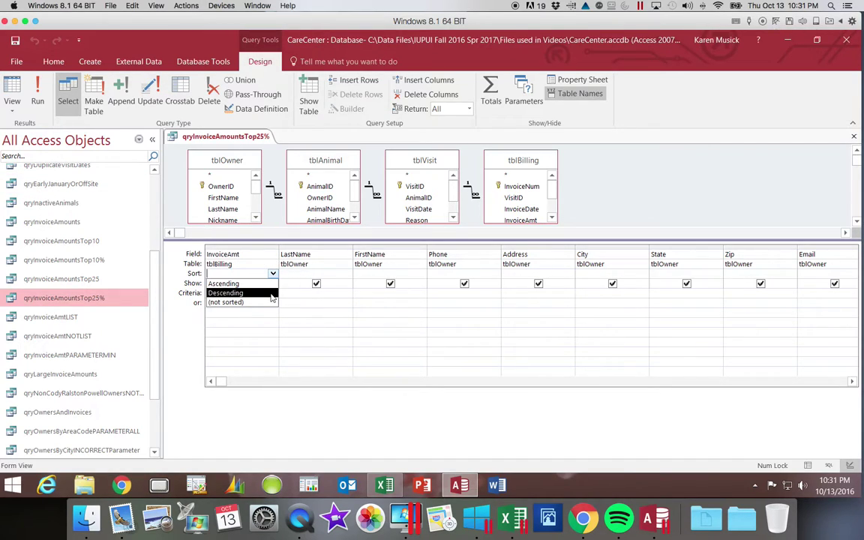
left_click(271, 293)
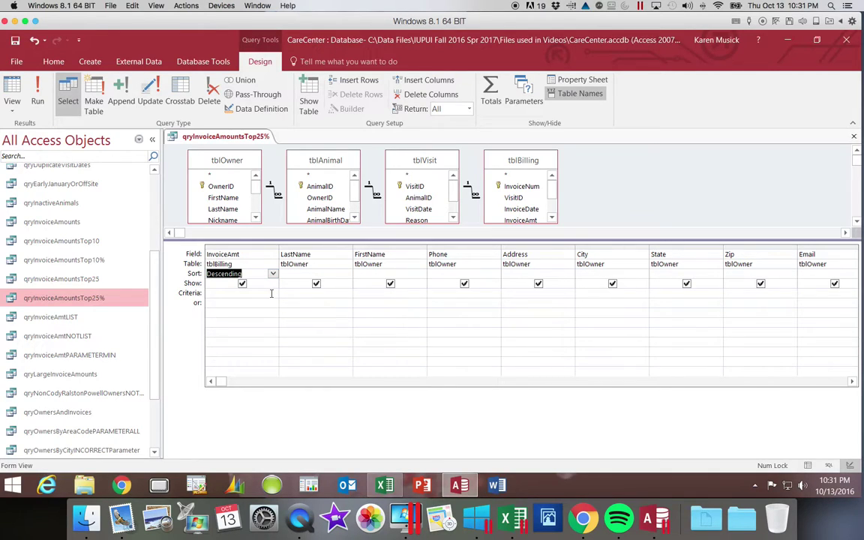
Set Return to 25%, run the query, then close it, saving the changes
left_click(470, 110)
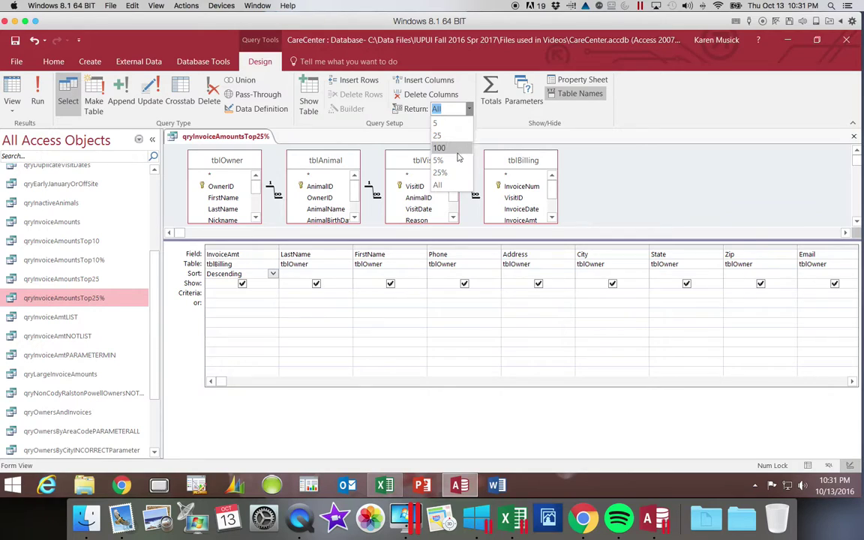
left_click(449, 172)
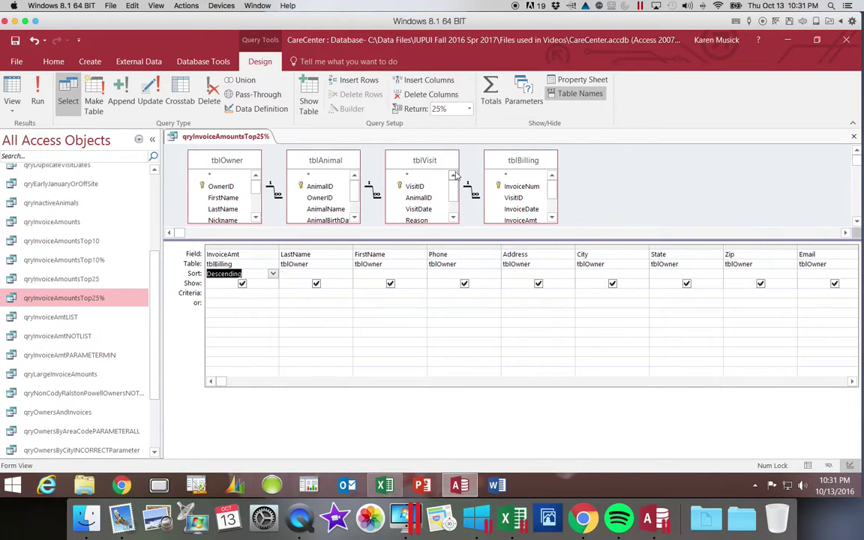
left_click(38, 100)
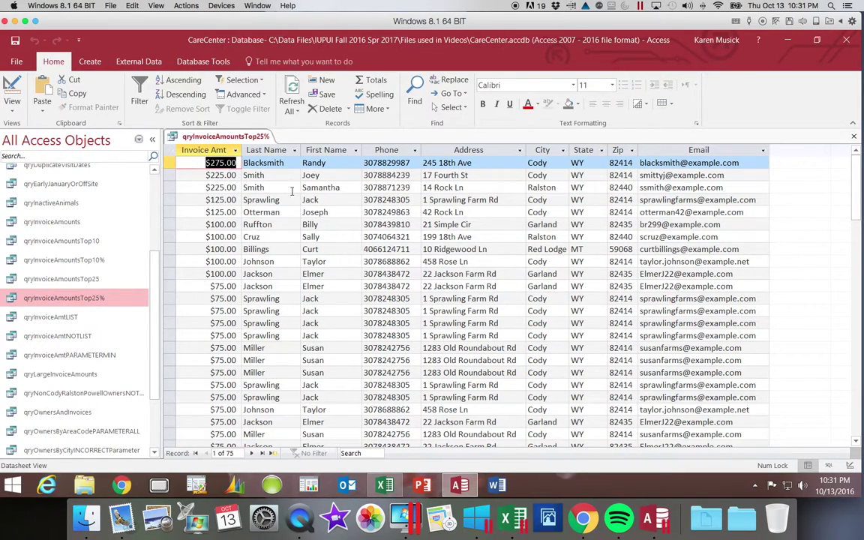
left_click(853, 135)
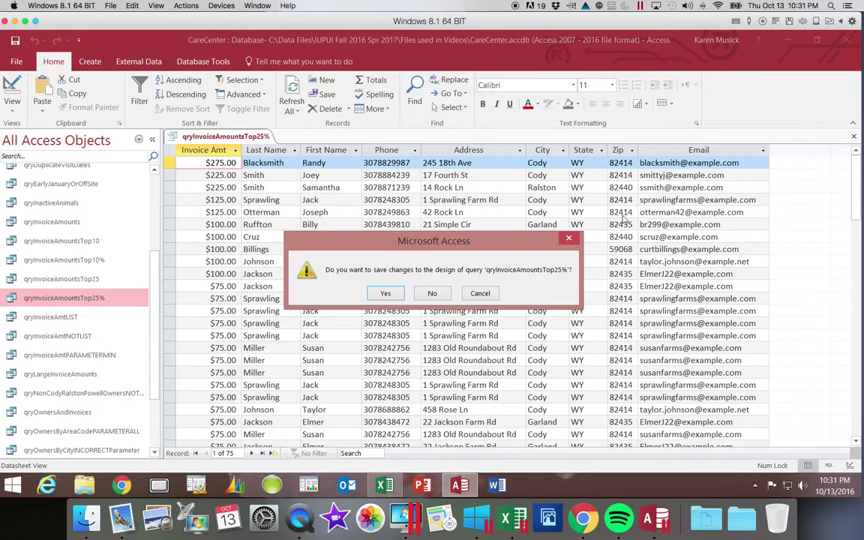
left_click(385, 294)
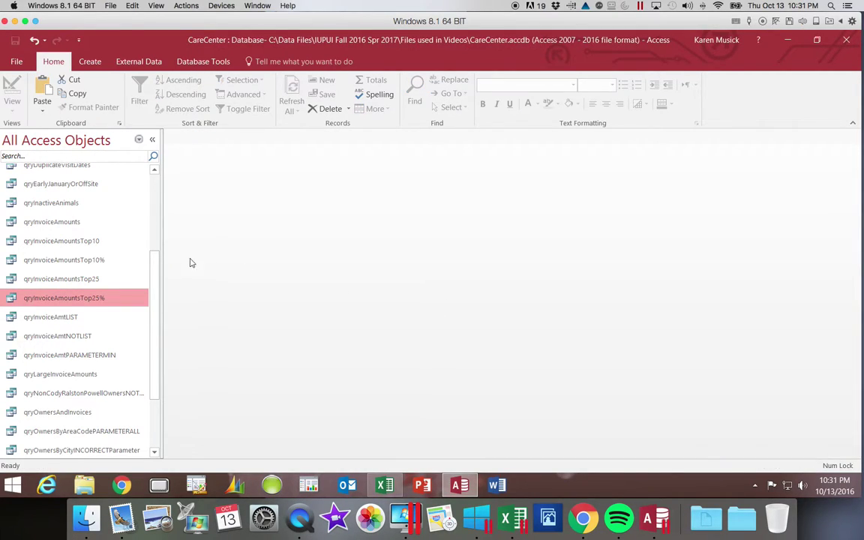
Open qryInvoiceAmountsTop10 in Design view, sort InvoiceAmt descending, and set Return to 10
double_click(101, 241)
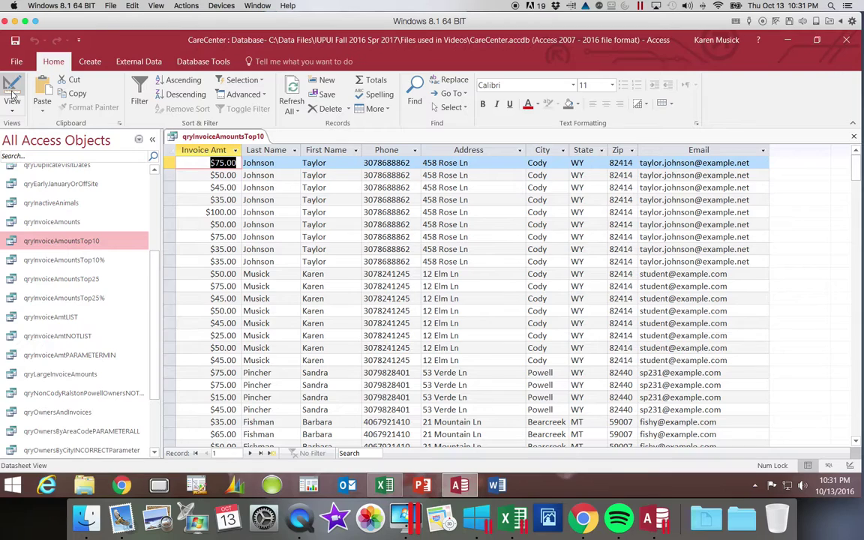
left_click(12, 85)
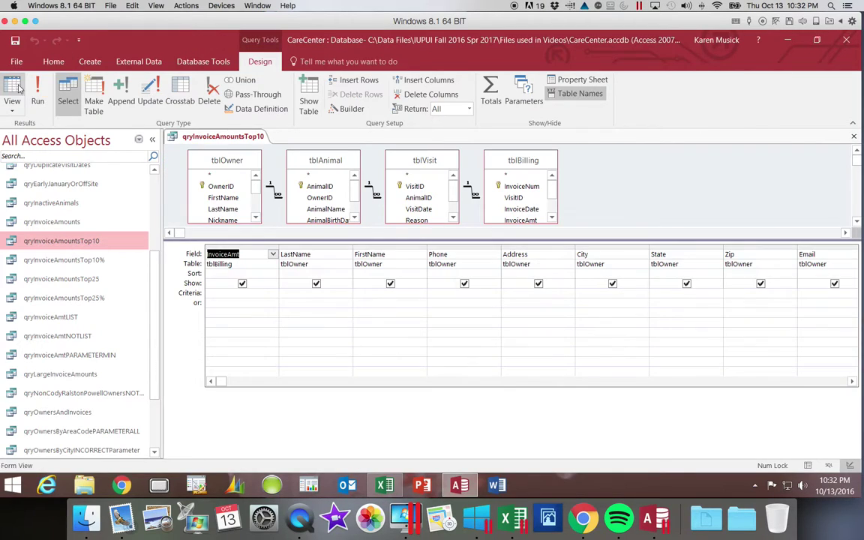
left_click(255, 274)
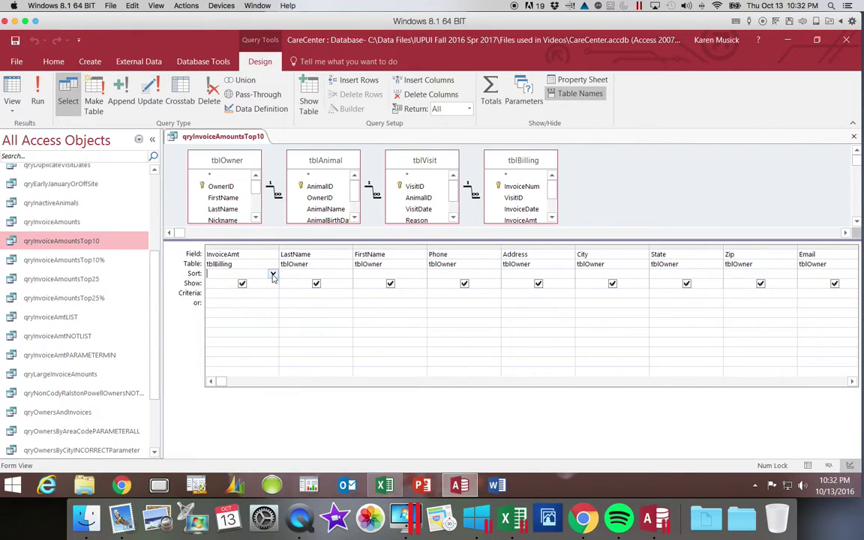
left_click(273, 274)
left_click(263, 293)
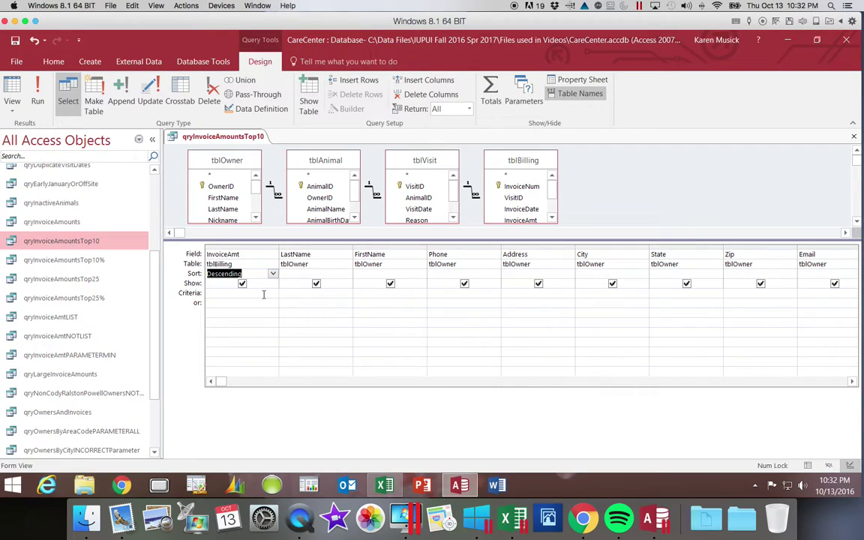
left_click(468, 109)
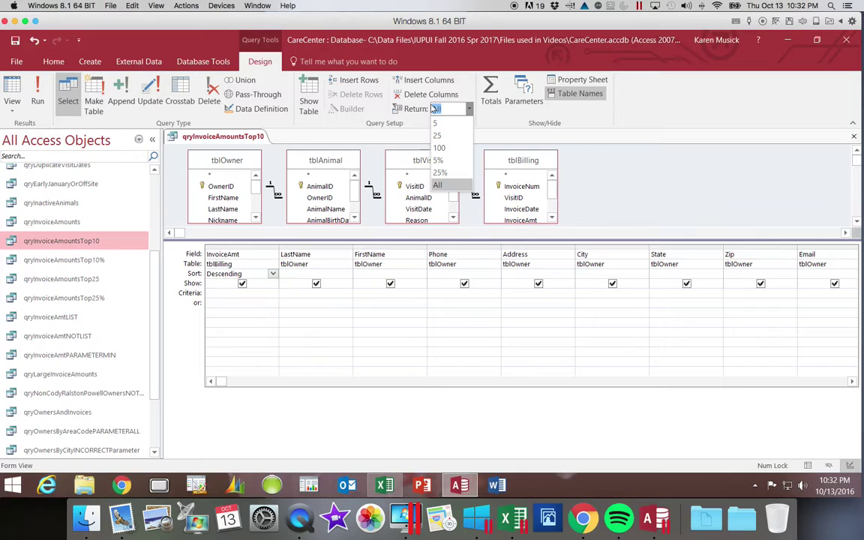
type("100")
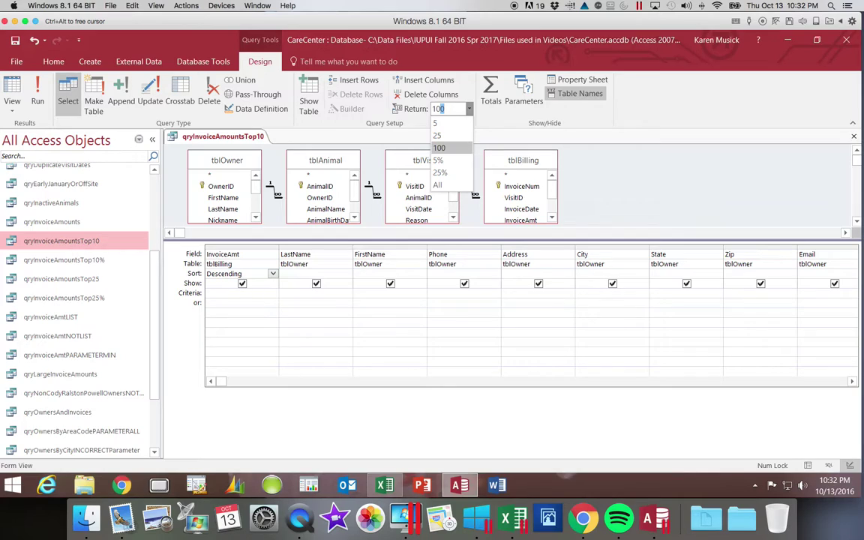
type("10")
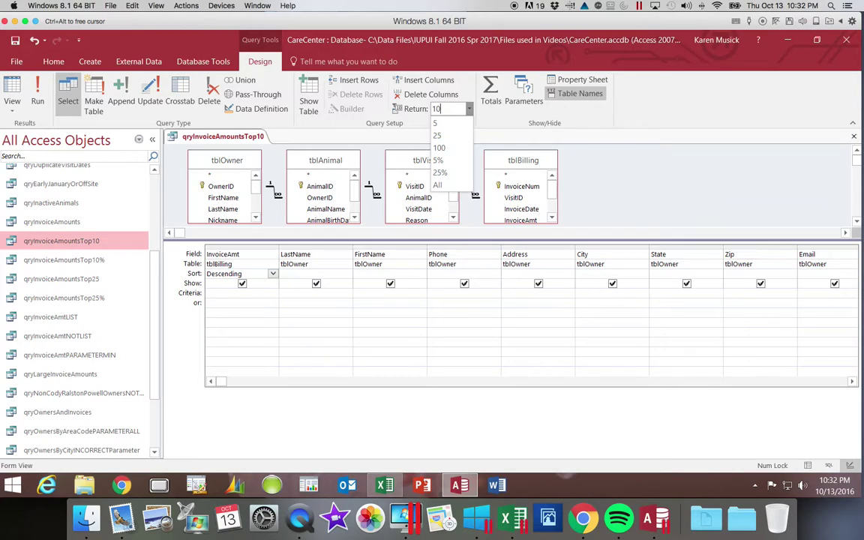
key("Return")
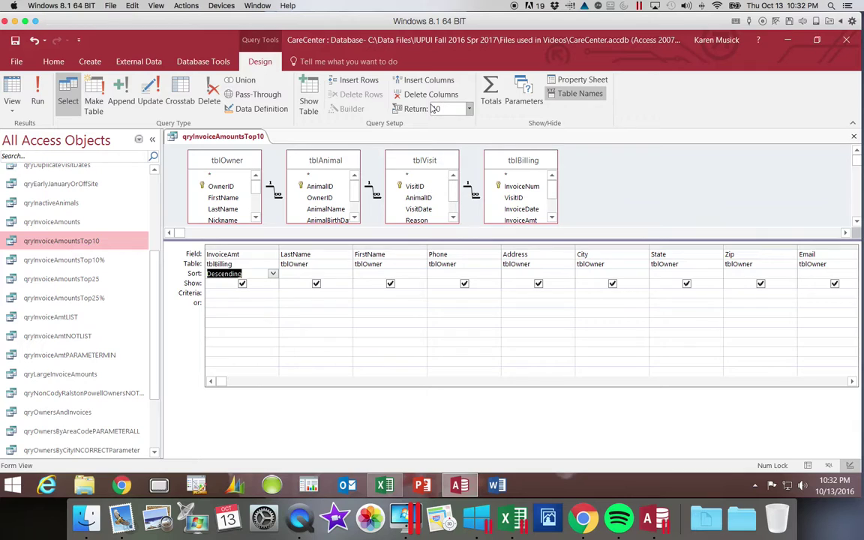
Run the Top 10 query to list its ten highest invoices, then close it, saving changes
left_click(38, 95)
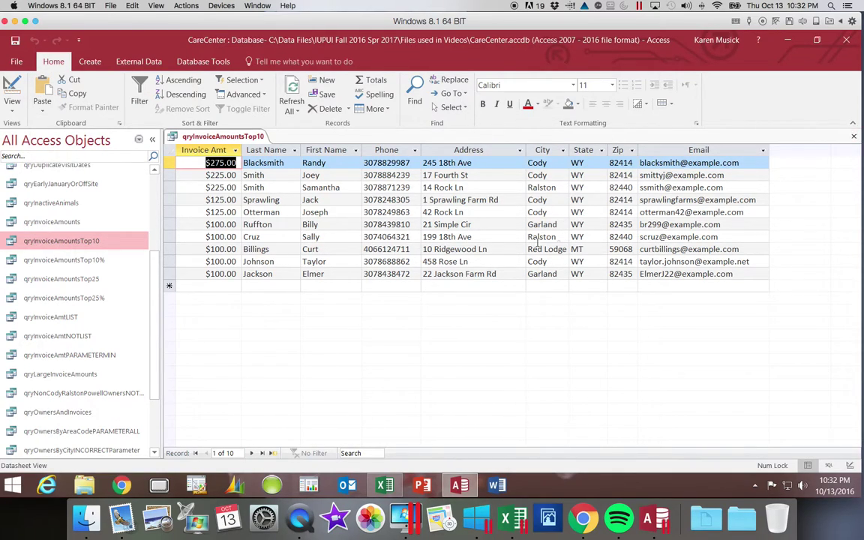
left_click(853, 136)
left_click(386, 293)
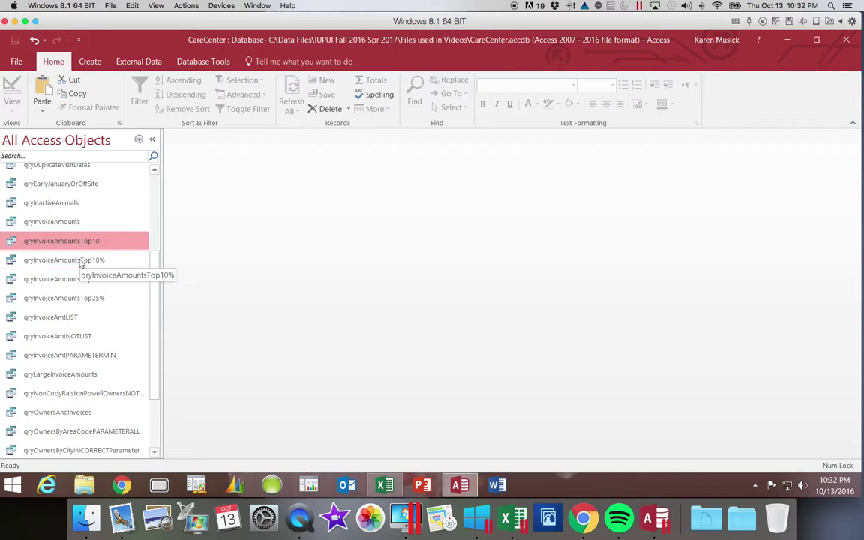
Open qryInvoiceAmountsTop10% in Design view, sort InvoiceAmt descending, and enter 10% as Return
double_click(79, 259)
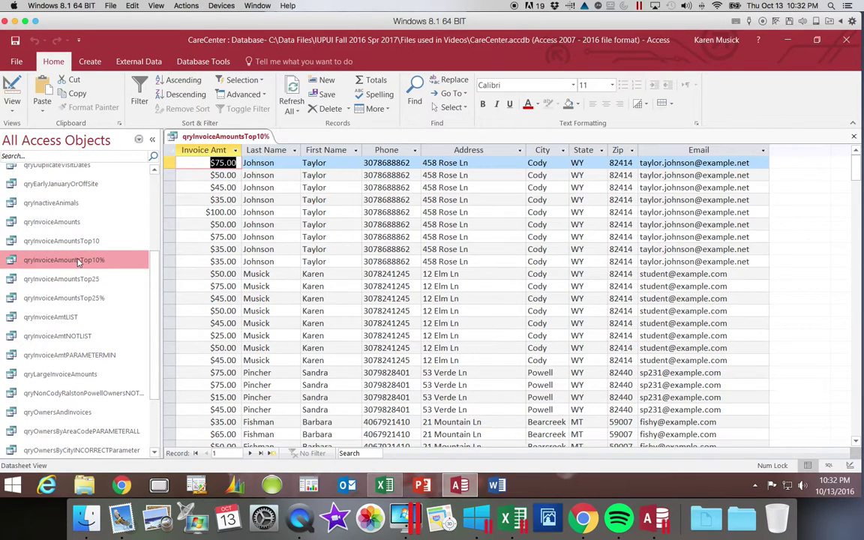
left_click(12, 105)
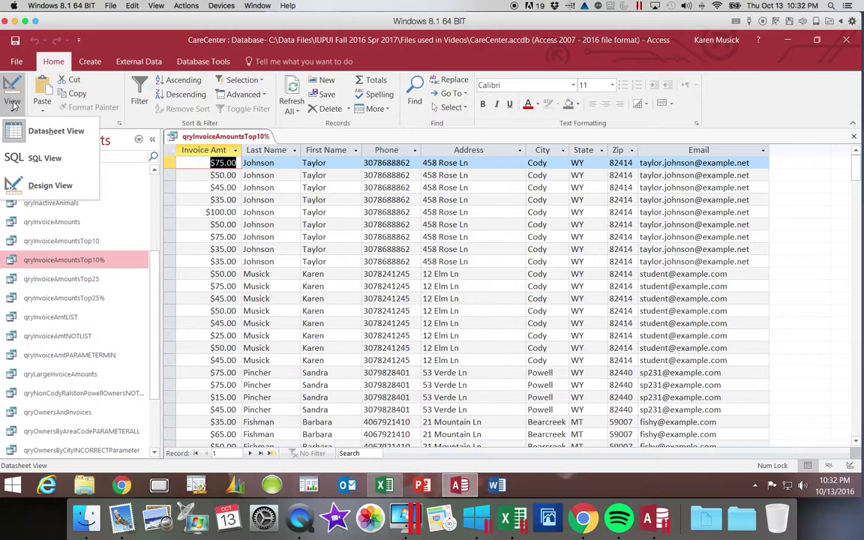
left_click(21, 190)
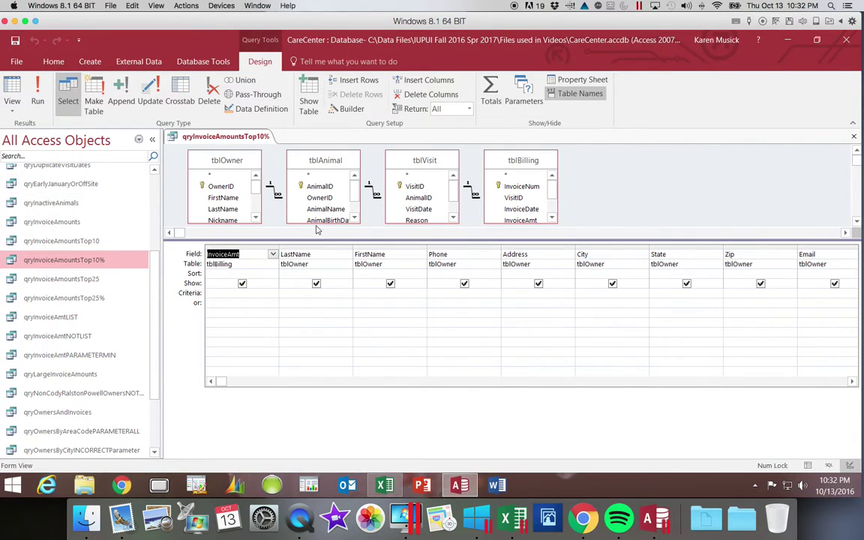
left_click(266, 273)
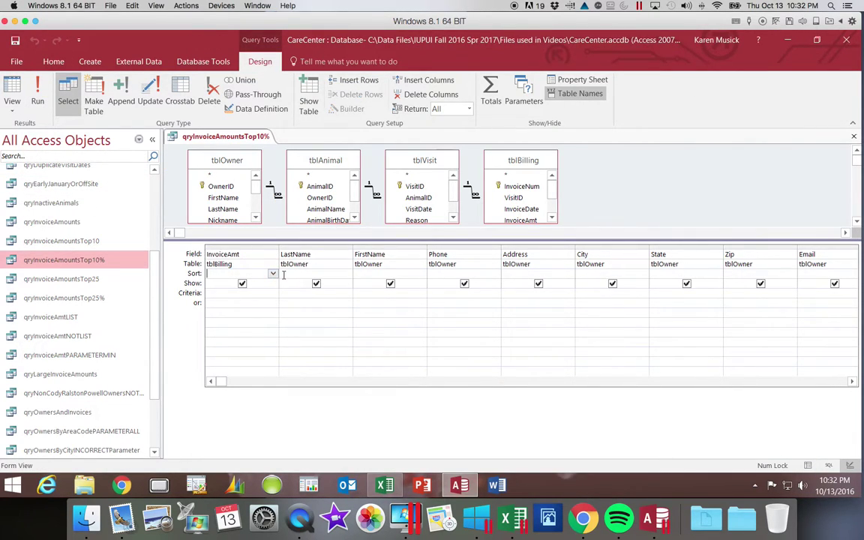
left_click(274, 275)
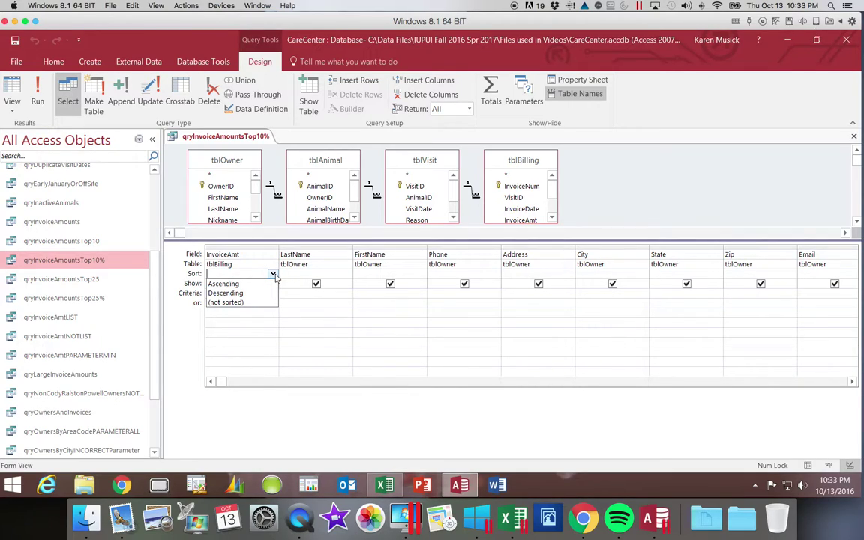
left_click(270, 293)
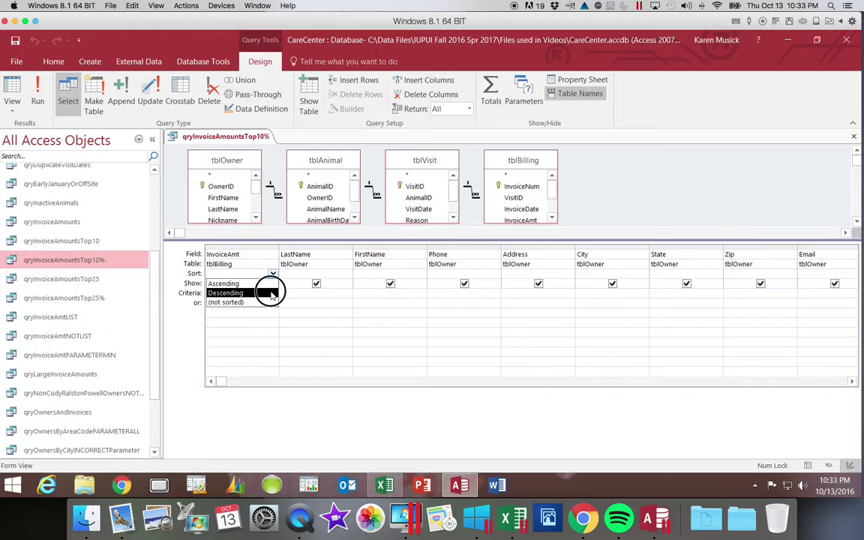
left_click(456, 110)
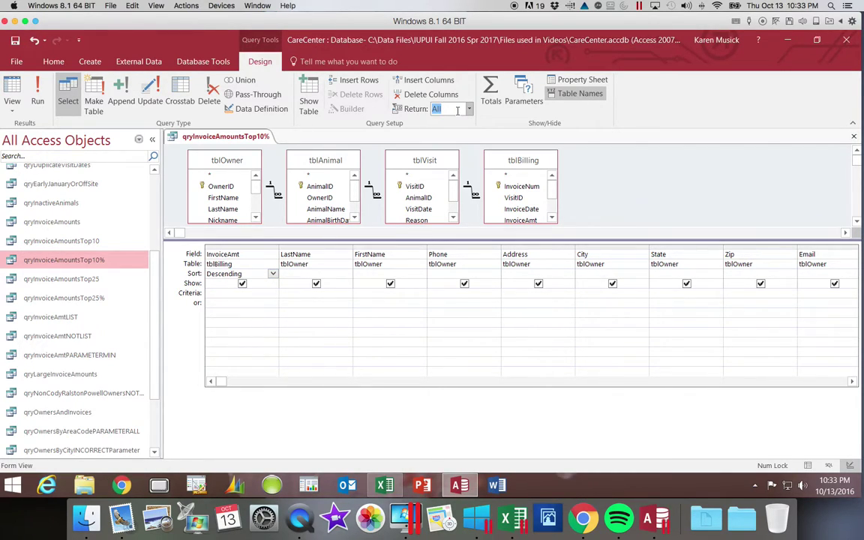
type("10%")
Run the Top 10% query to list invoices from $275.00 down, then save it
left_click(38, 94)
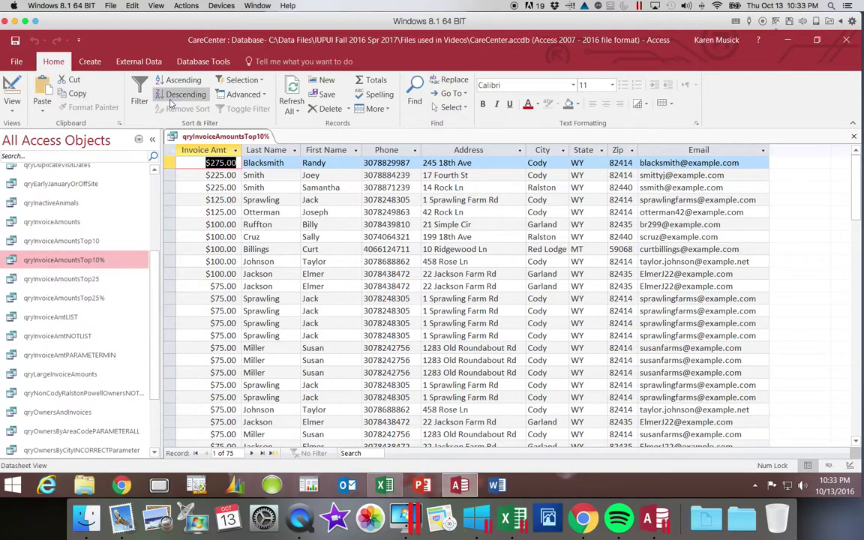
left_click(15, 42)
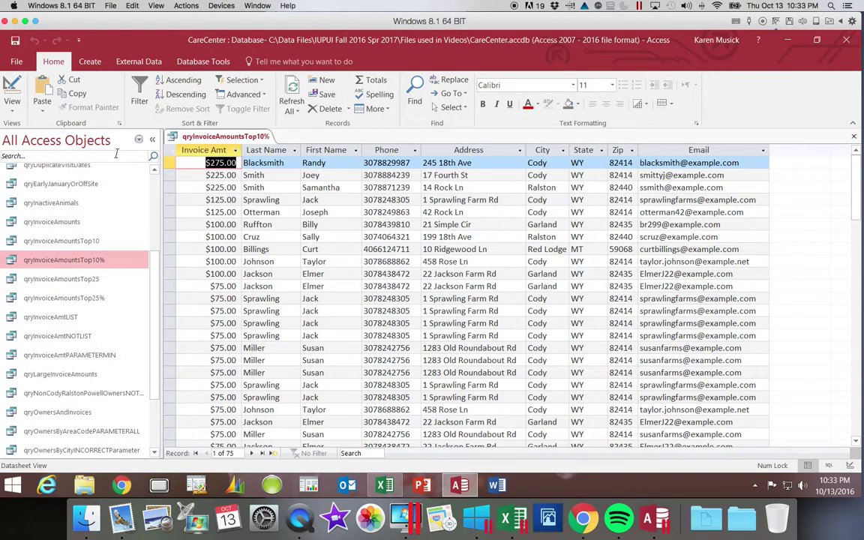
Switch qryInvoiceAmountsTop10% to Design View, confirm its Return value is 10%, and close the query
left_click(10, 111)
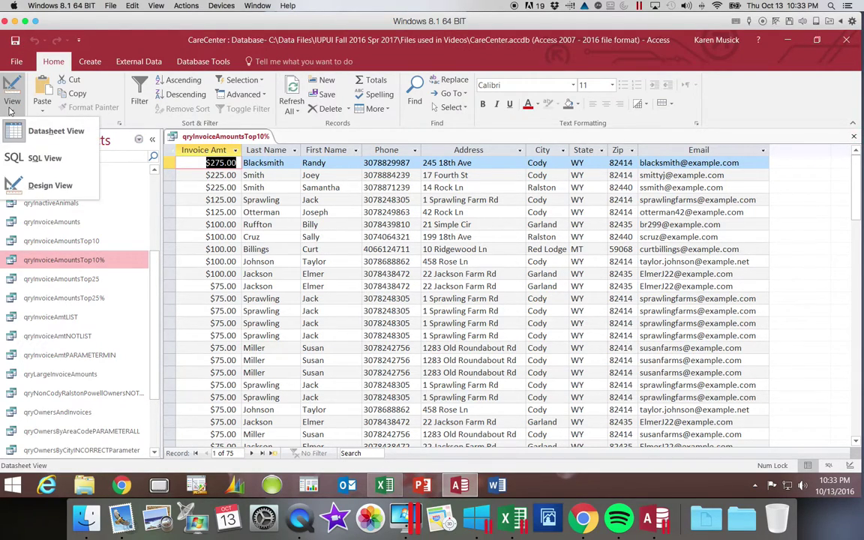
left_click(23, 182)
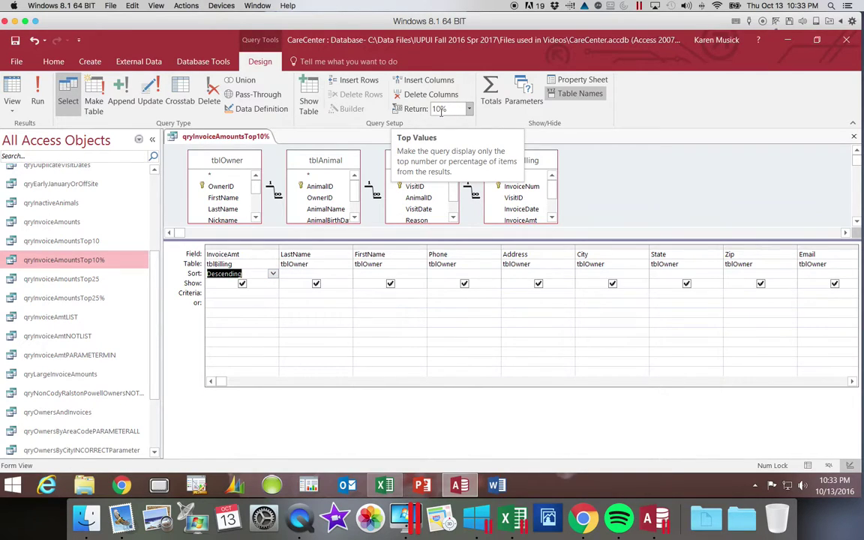
left_click(469, 110)
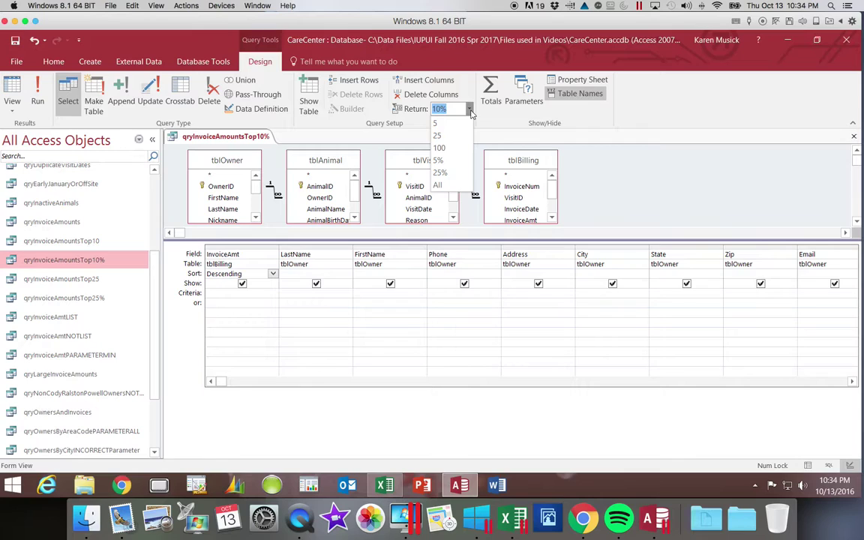
left_click(471, 111)
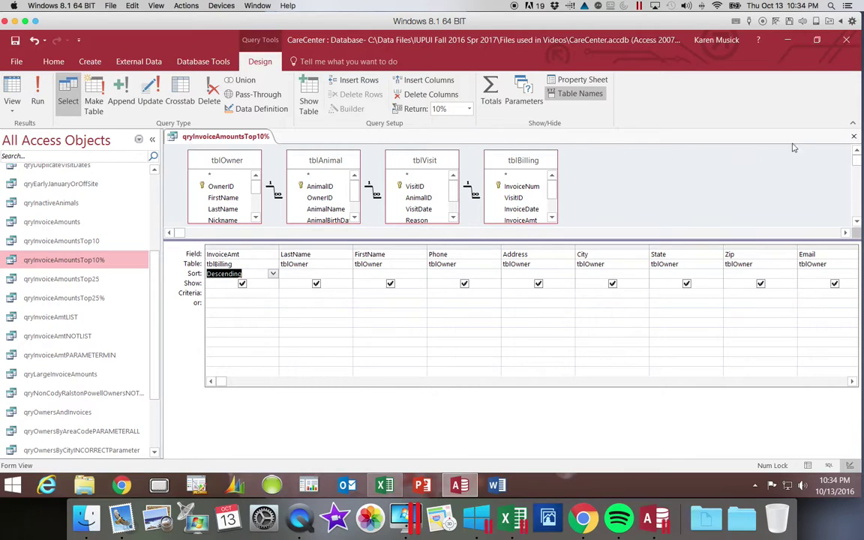
left_click(855, 138)
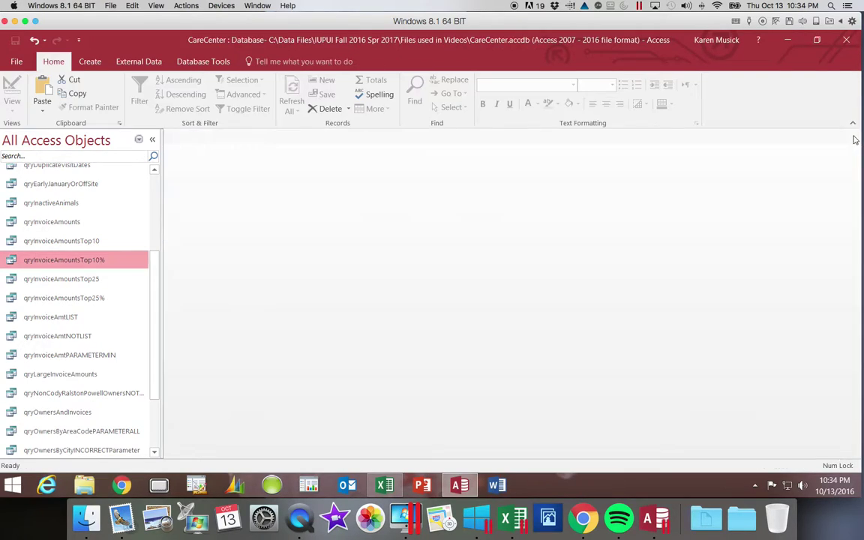